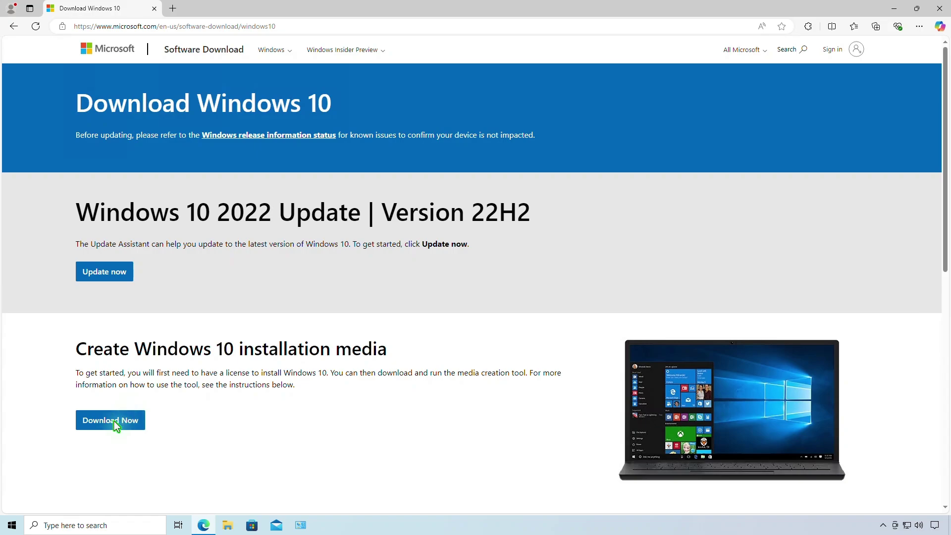
Step: Download the Windows 10 media creation tool, run MediaCreationTool_22H2.exe and minimise the browser
click(116, 420)
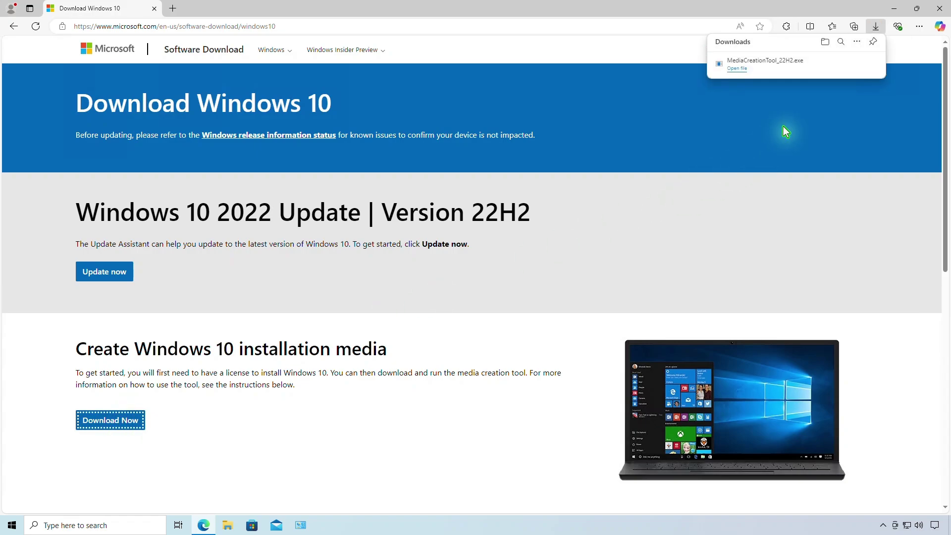
click(793, 61)
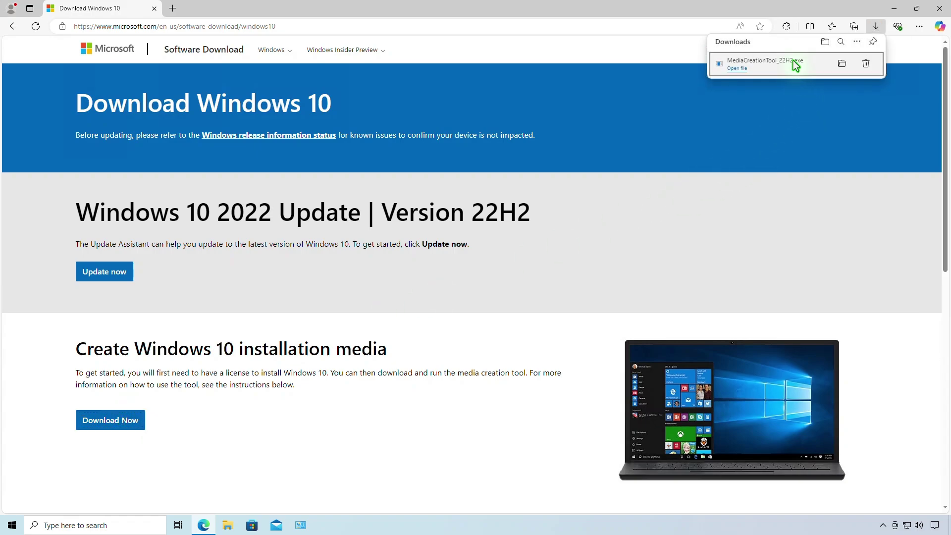
click(895, 9)
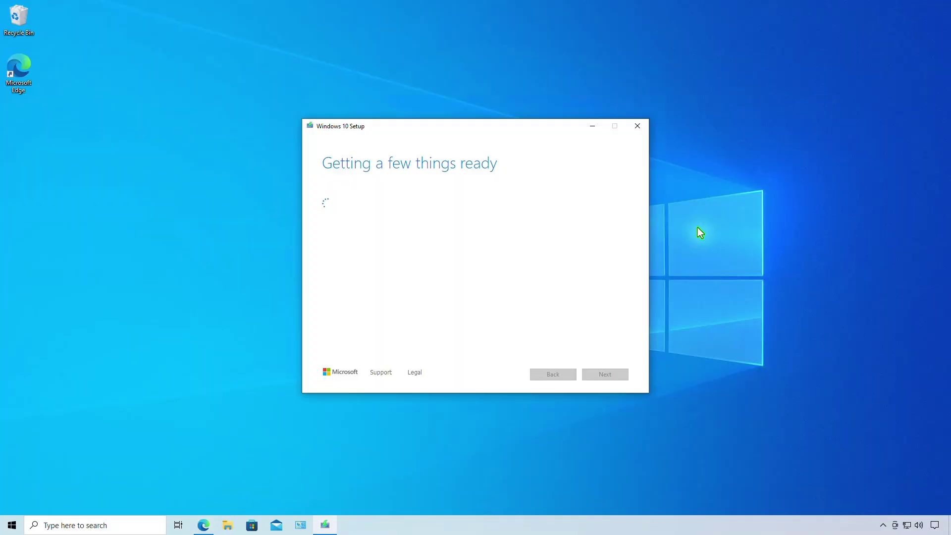
Step: Choose to create installation media for another PC and proceed with the recommended options for this PC turned off
click(626, 374)
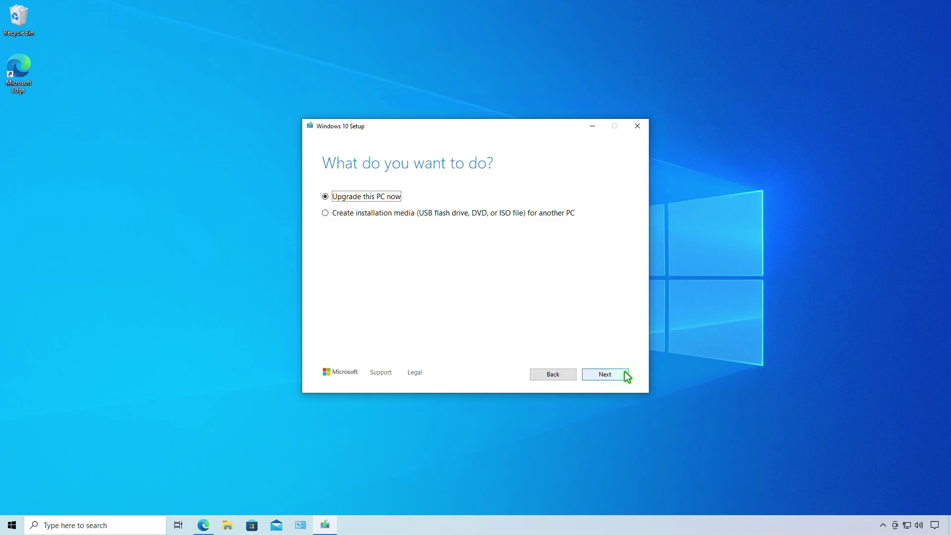
click(542, 214)
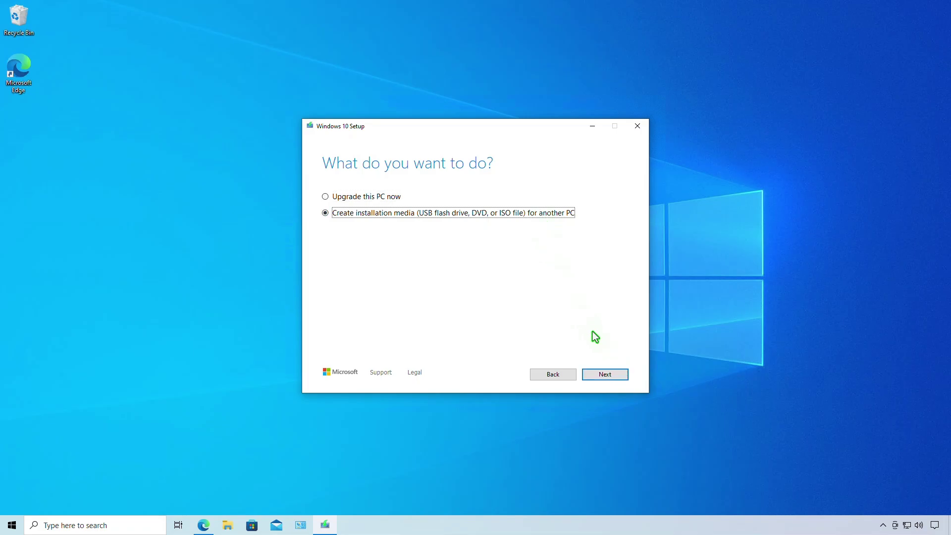
click(615, 376)
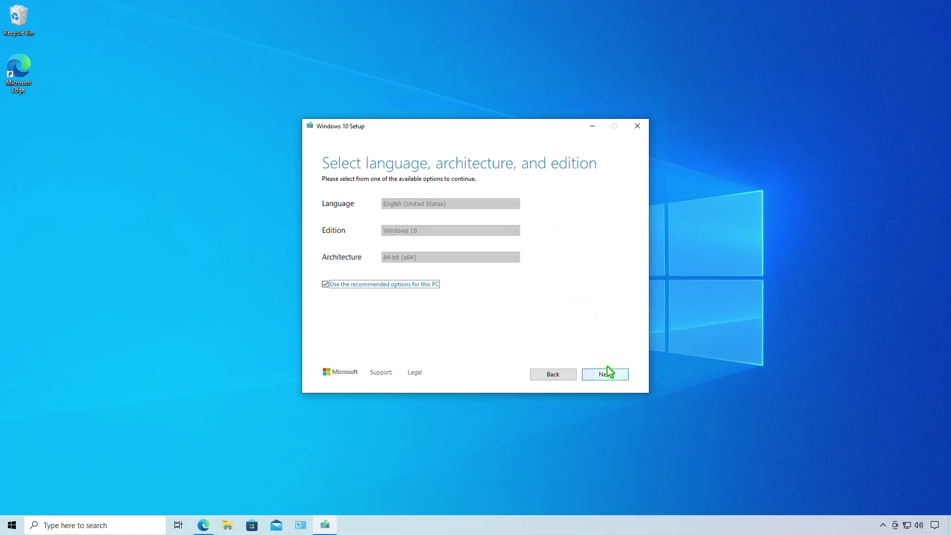
click(332, 286)
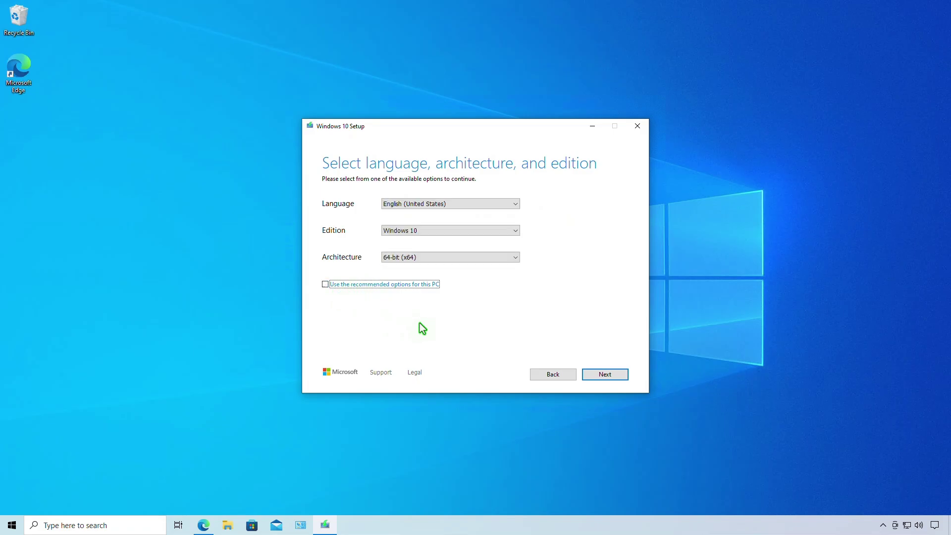
click(614, 377)
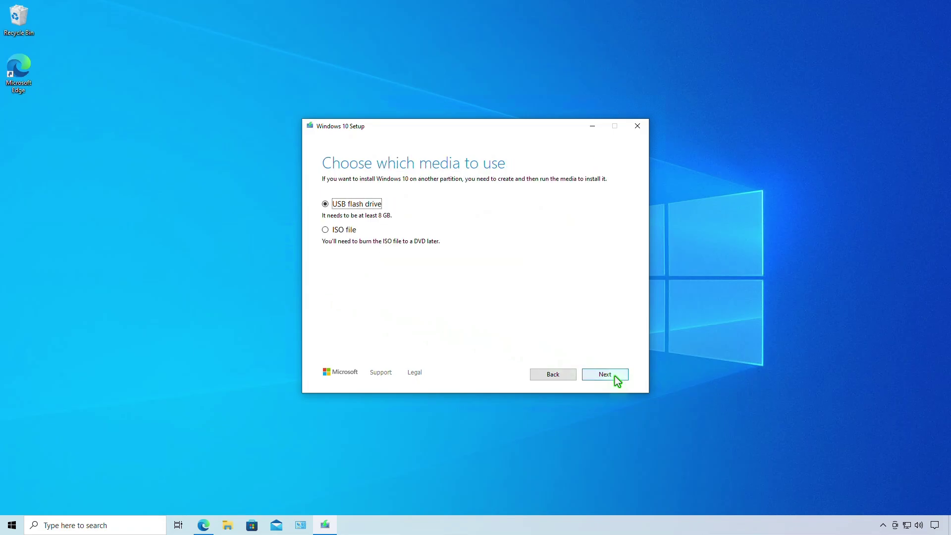
Step: Create the installation media as an ISO file named Windows.iso in the Downloads folder, finish the setup and select the file
click(354, 230)
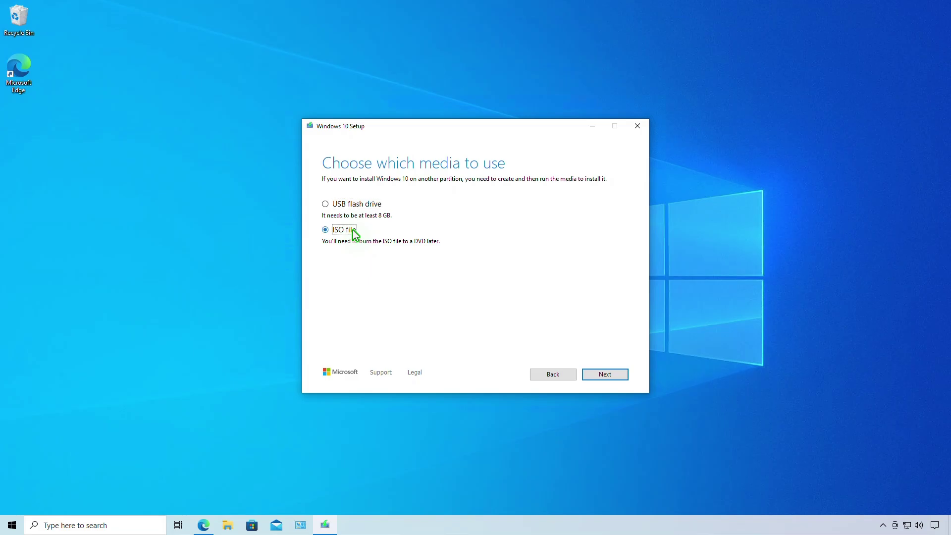
click(615, 377)
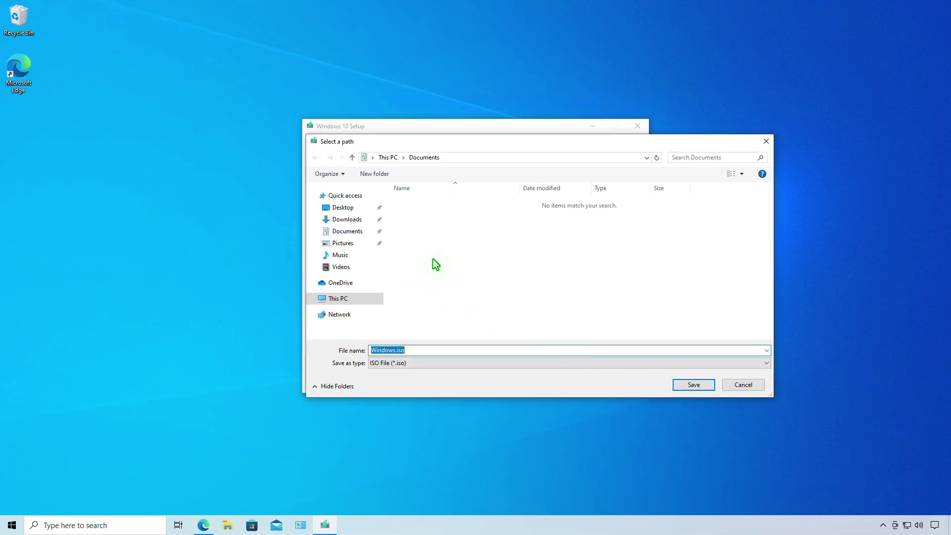
click(359, 221)
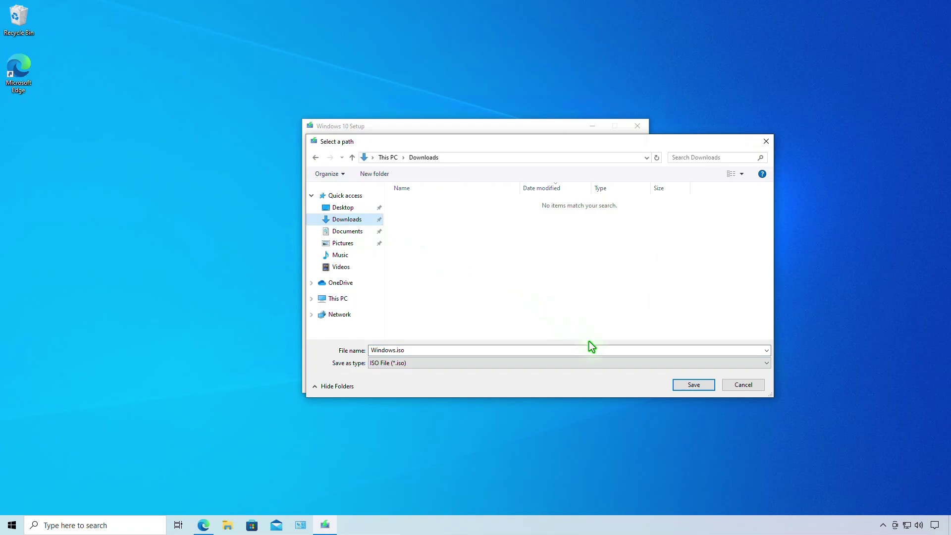
click(687, 388)
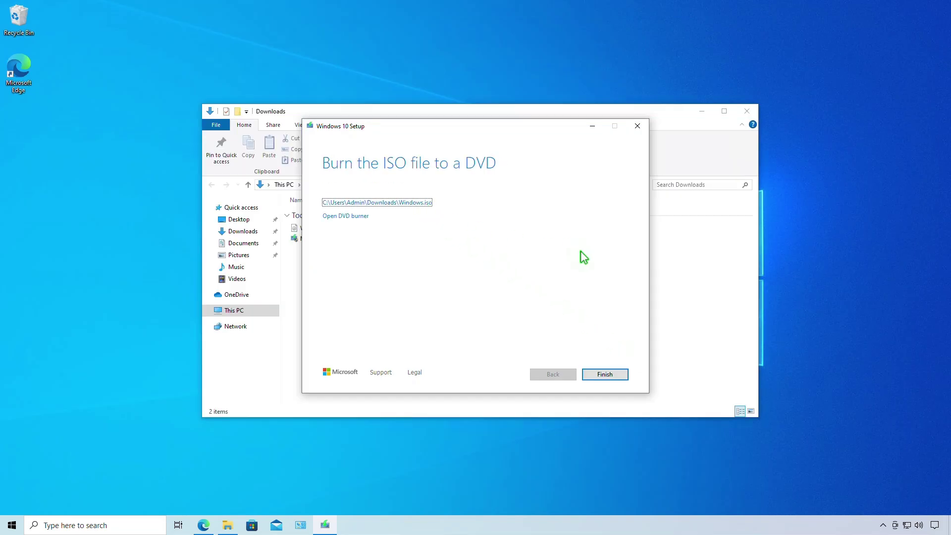
click(615, 377)
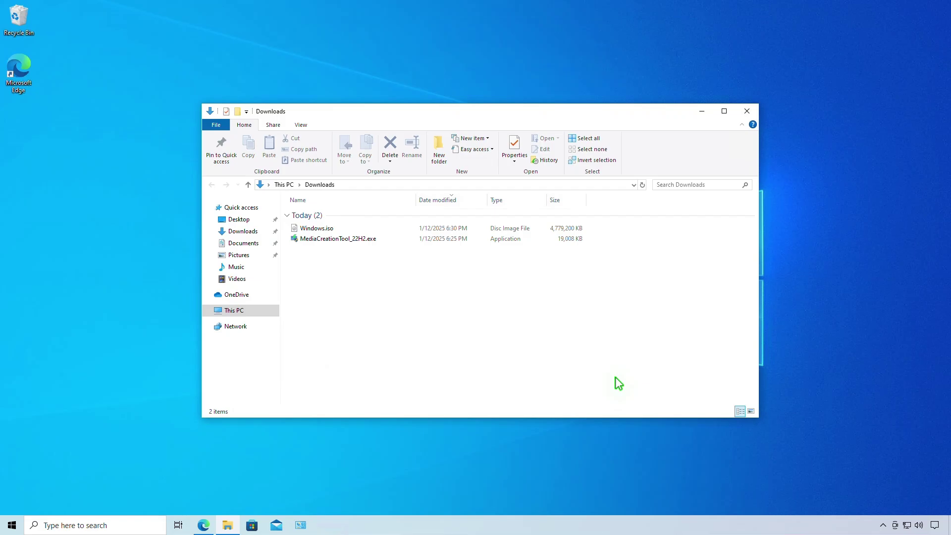
click(396, 229)
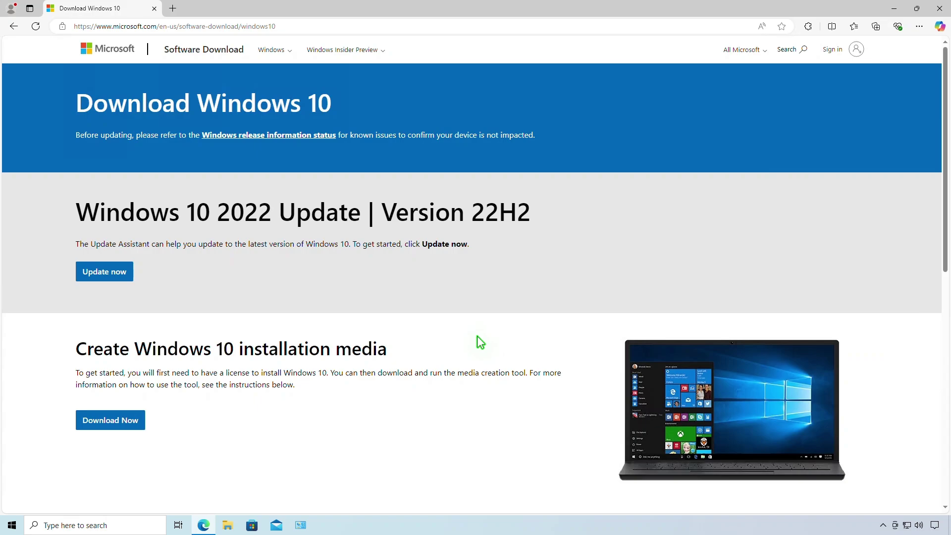
Step: Inspect the Download Windows 10 page, turn on device emulation as iPad Mini and reload the page
right_click(396, 274)
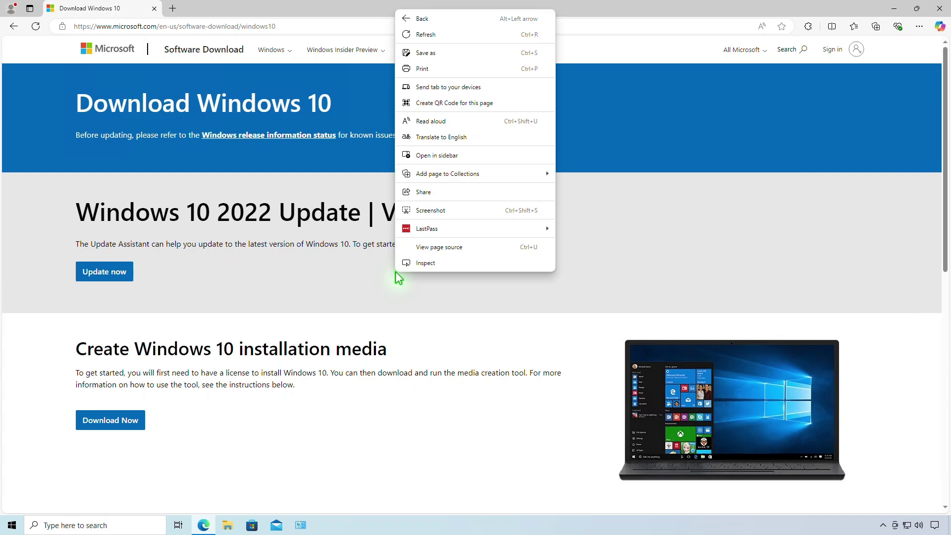
click(486, 262)
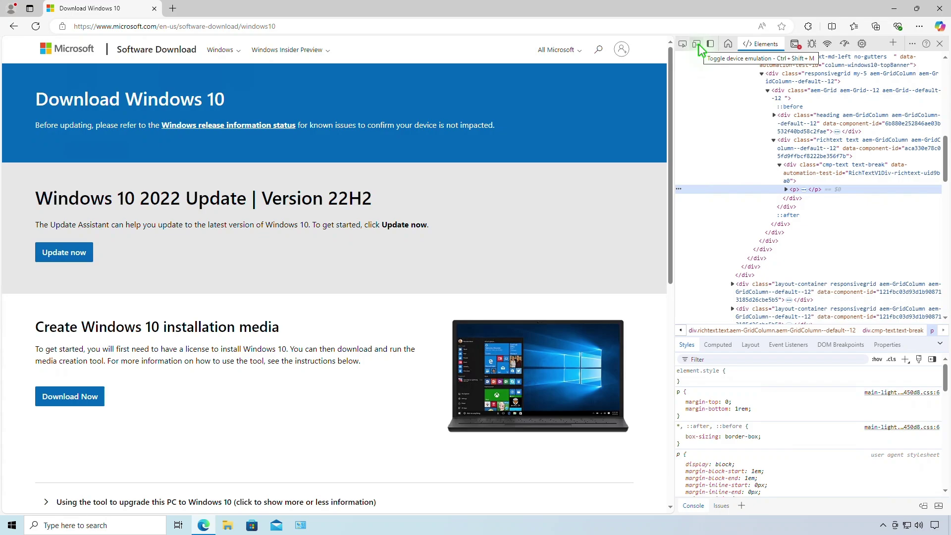
click(699, 44)
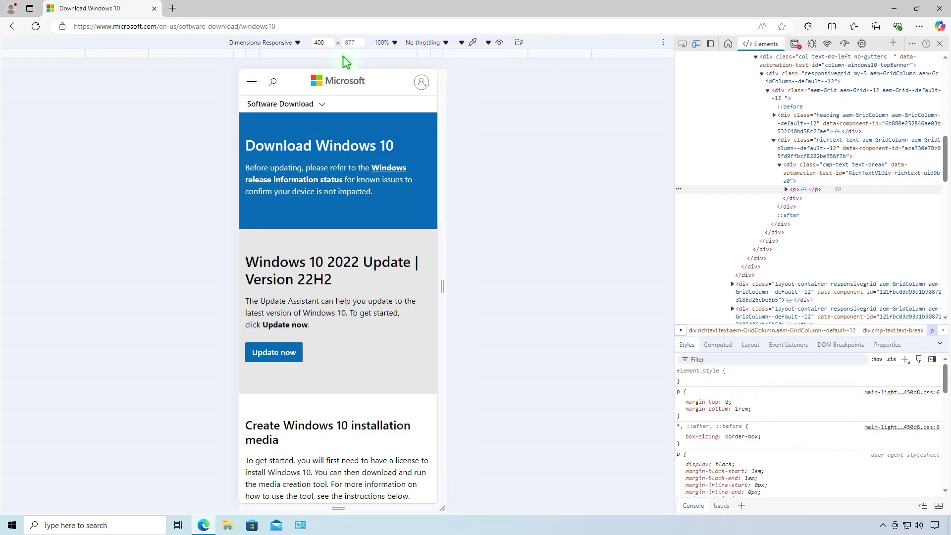
click(298, 42)
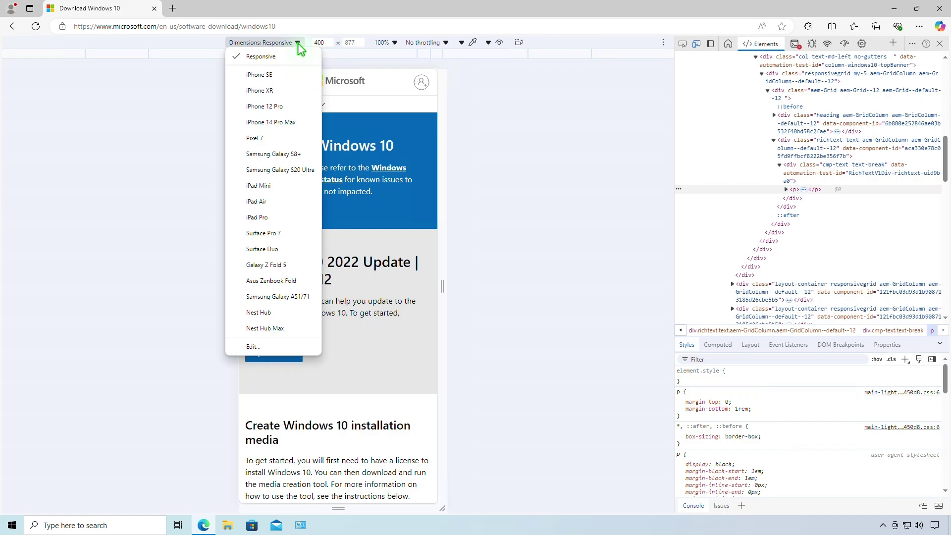
click(297, 193)
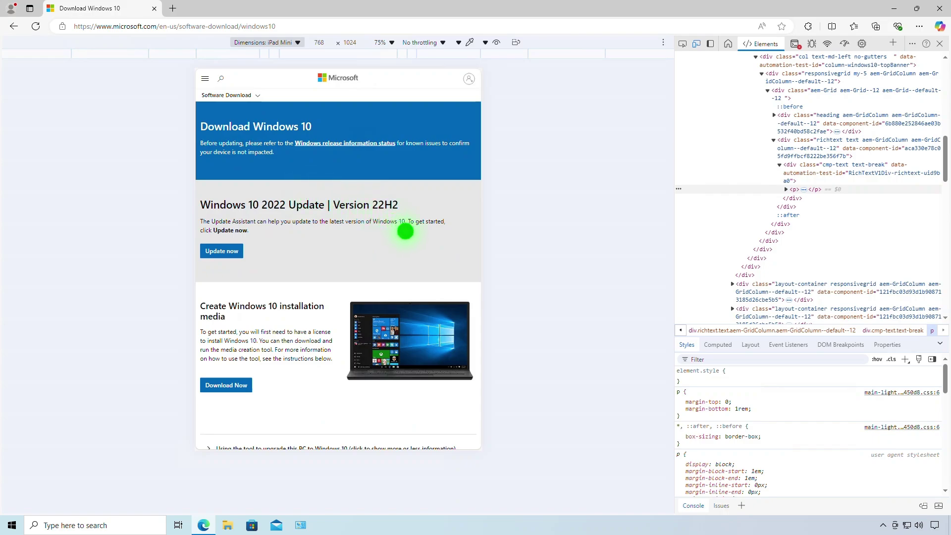
click(36, 29)
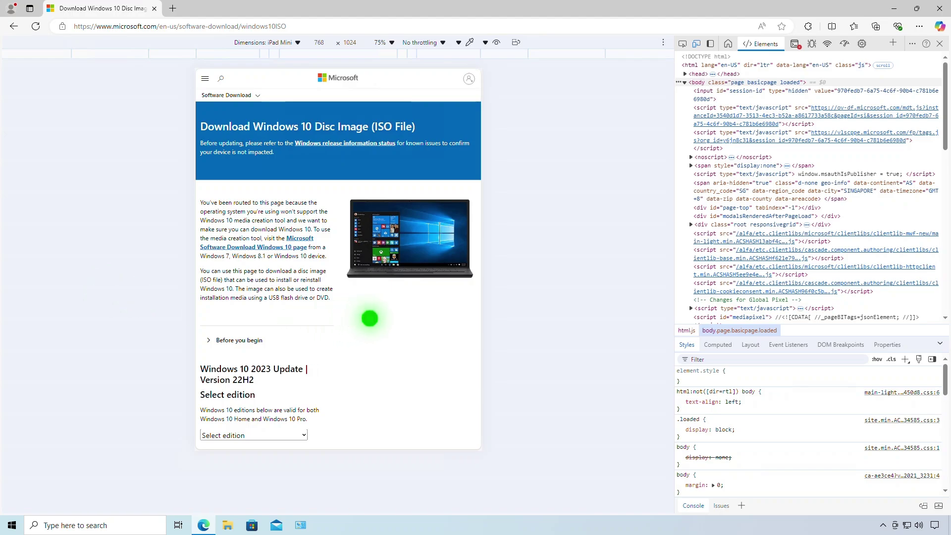
Step: Select and confirm the Windows 10 (multi-edition ISO) edition on the disc image page
scroll(370, 318, down, 3)
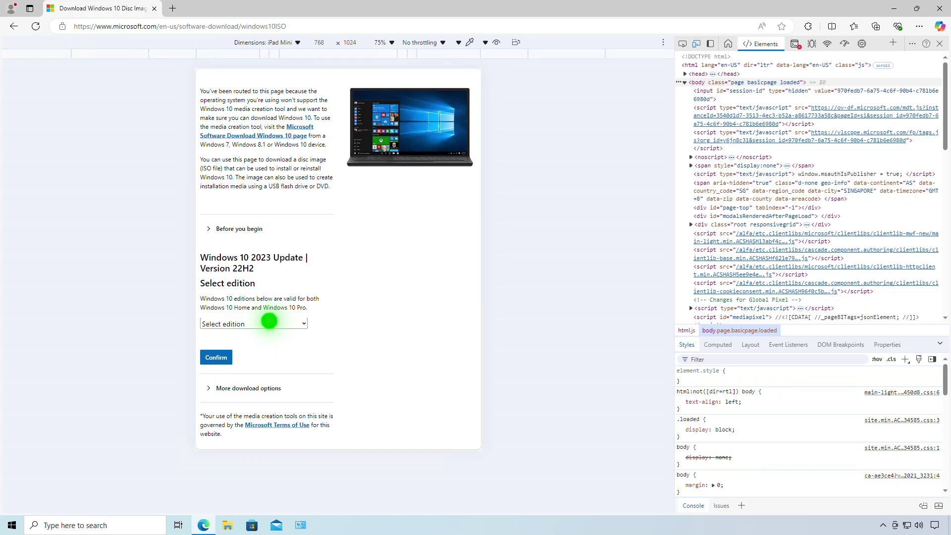
click(270, 323)
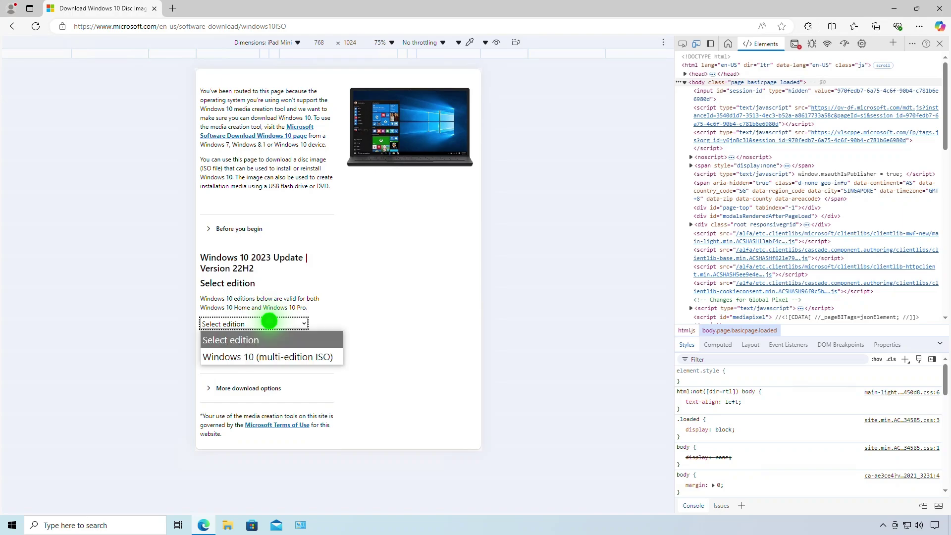
click(288, 357)
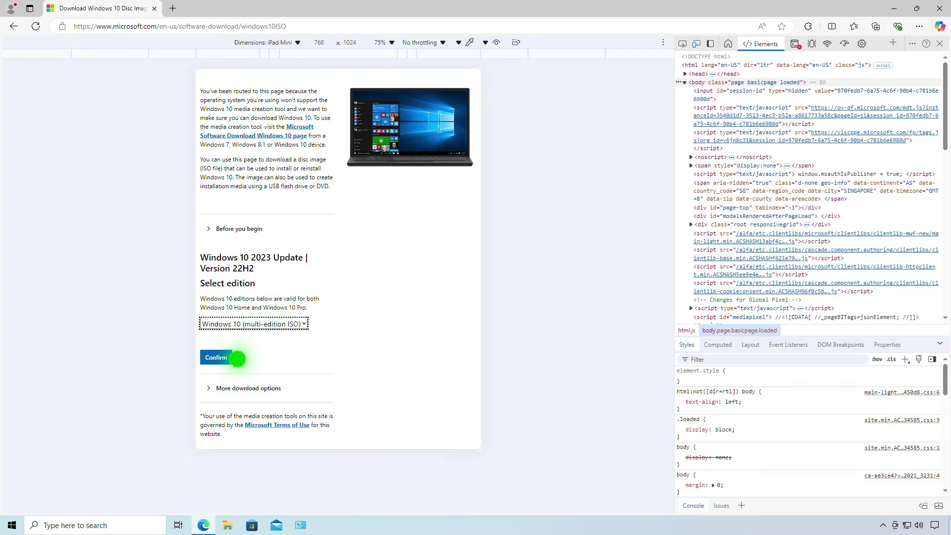
click(226, 357)
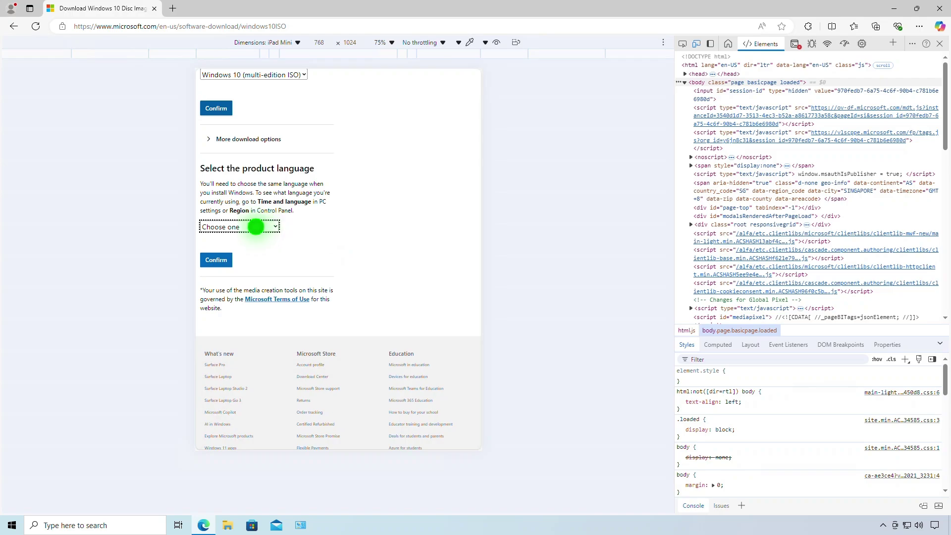
Step: Confirm English (United States) as the product language, start the 64-bit download and minimise the browser
click(255, 226)
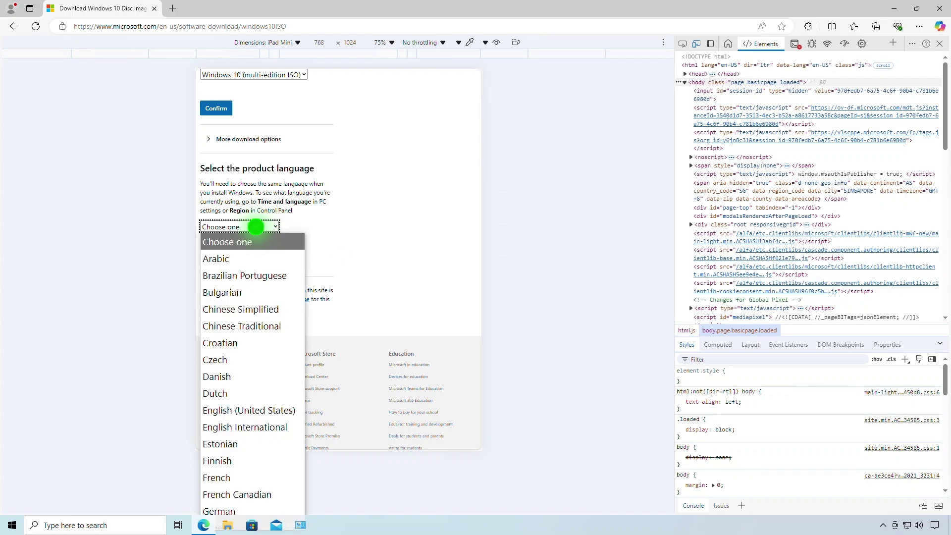
click(266, 410)
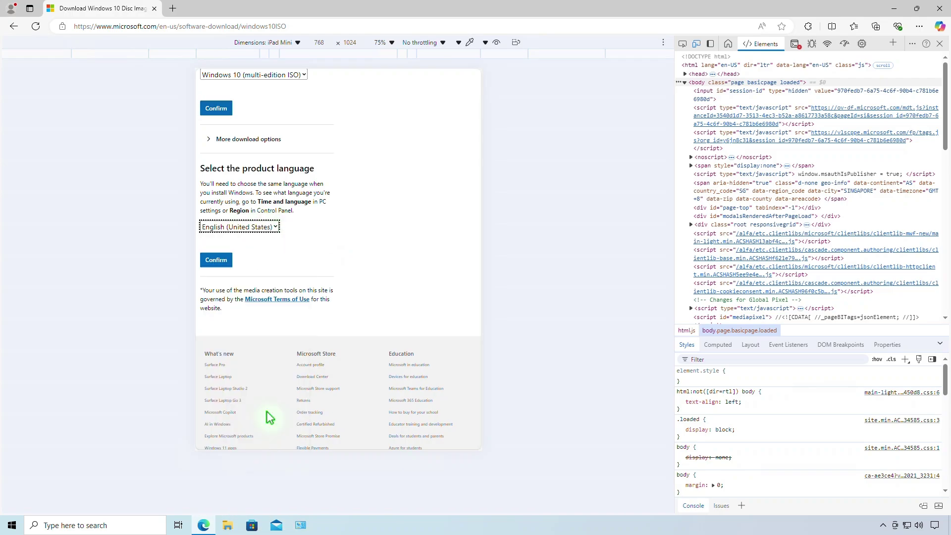
click(222, 260)
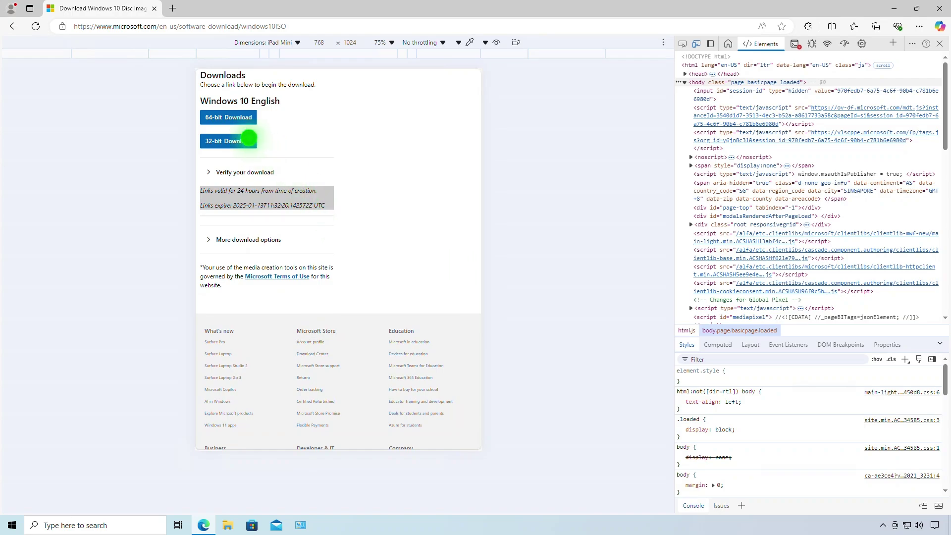
click(240, 118)
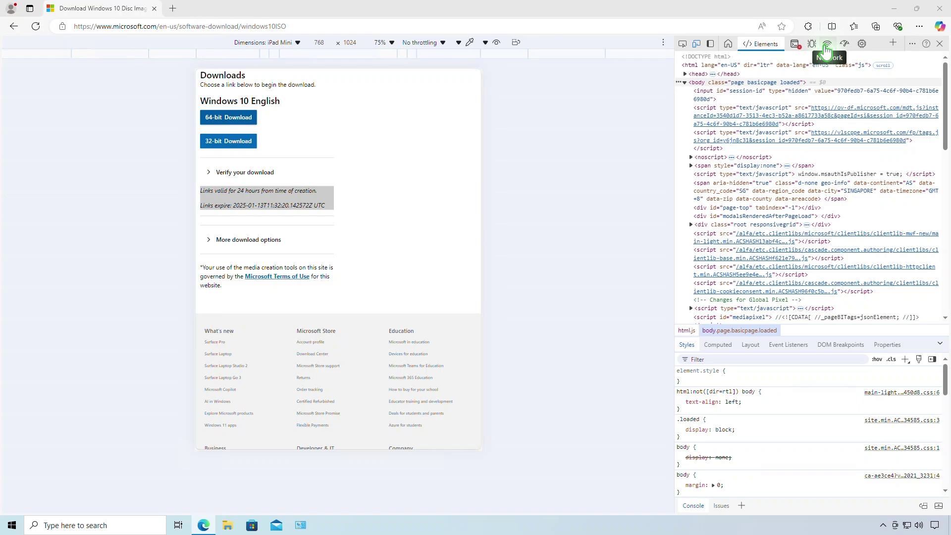
click(896, 8)
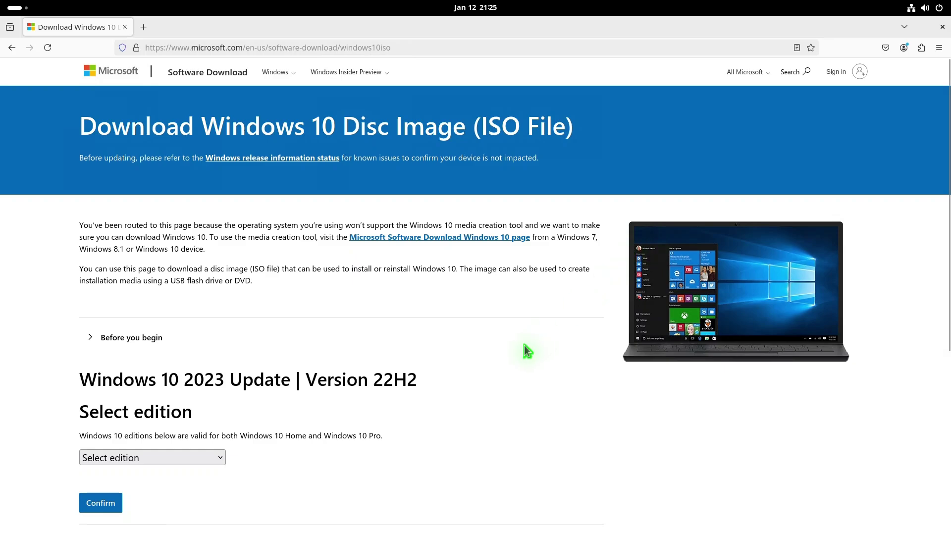
Step: In Firefox on the Linux desktop, select and confirm the Windows 10 (multi-edition ISO) edition
scroll(515, 354, down, 3)
scroll(515, 355, down, 1)
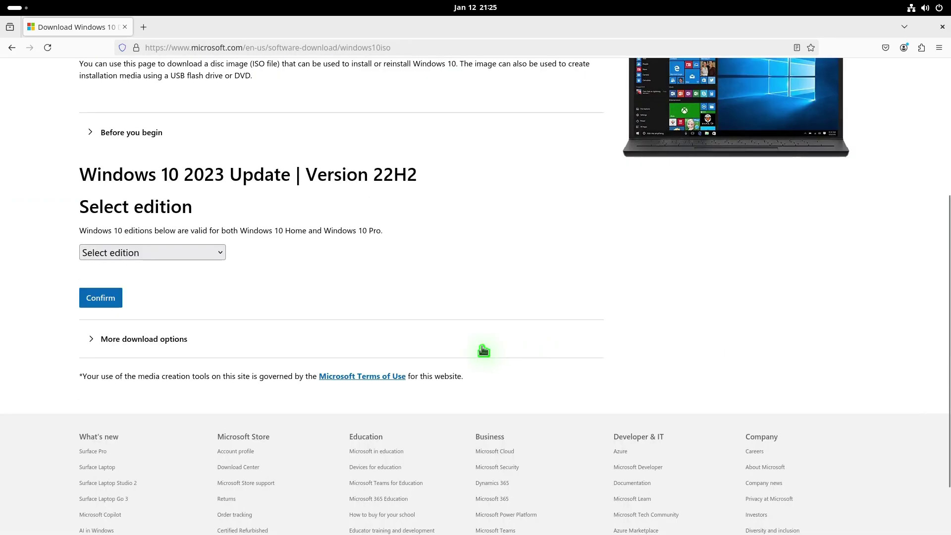
click(191, 253)
click(190, 286)
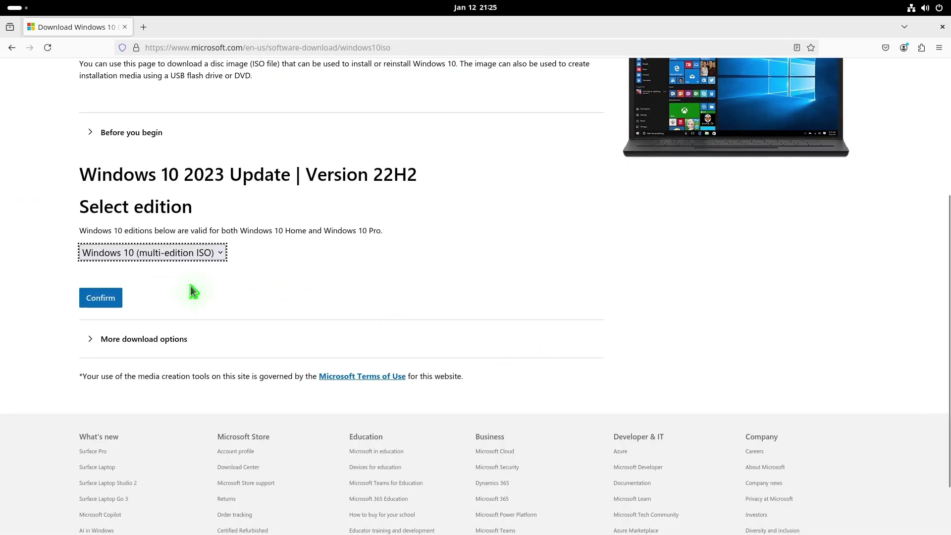
click(121, 299)
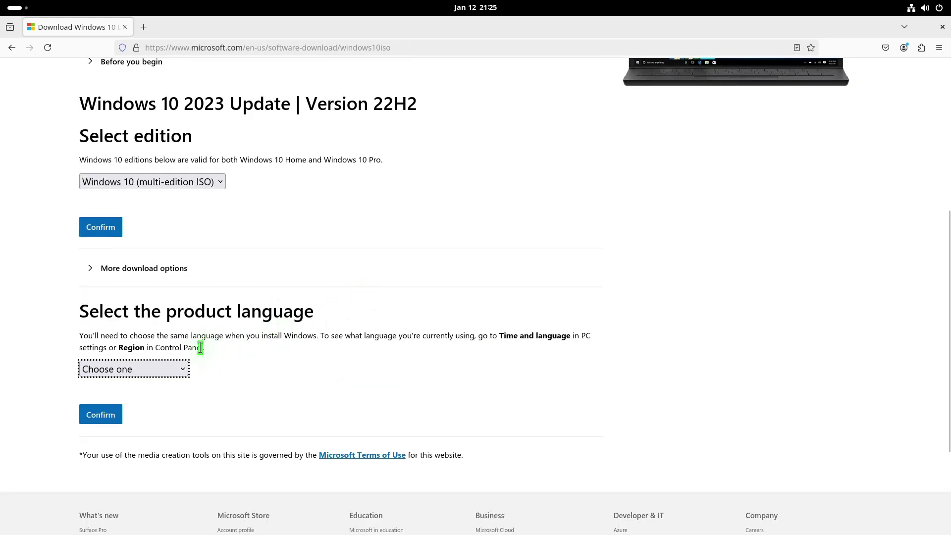
Step: Confirm English (United States) as the product language and start the 64-bit Windows 10 download
click(154, 372)
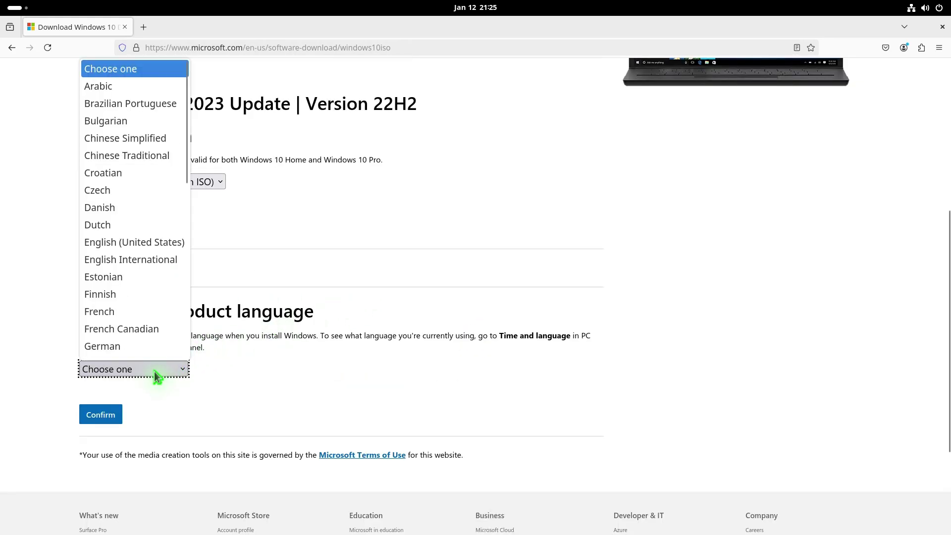
click(161, 243)
click(109, 416)
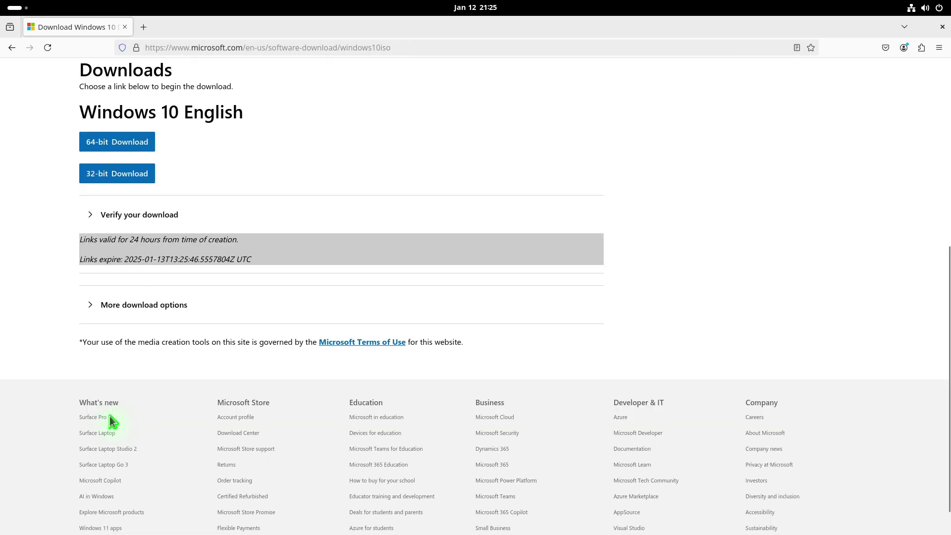
click(94, 144)
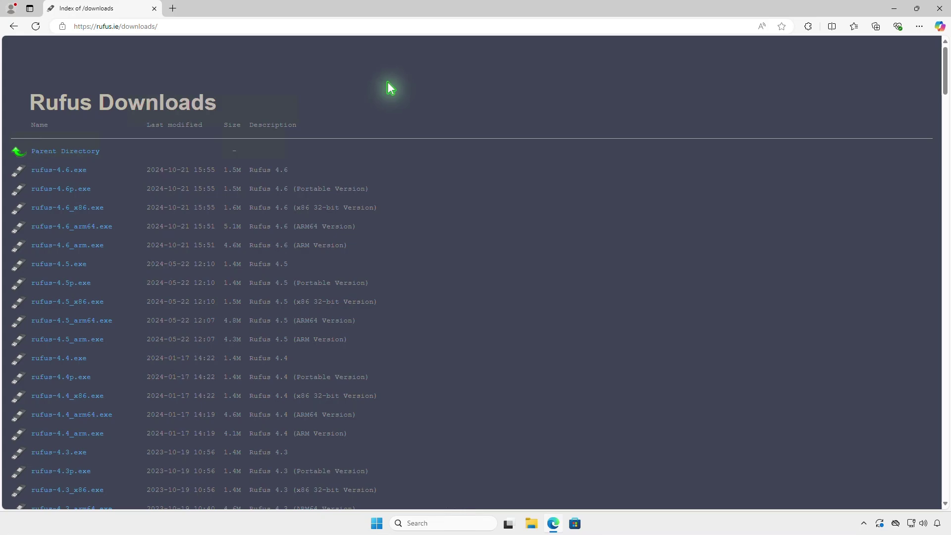
Step: Download rufus-4.6.exe from the Rufus downloads list, show it in the Downloads folder and minimise the browser
click(77, 174)
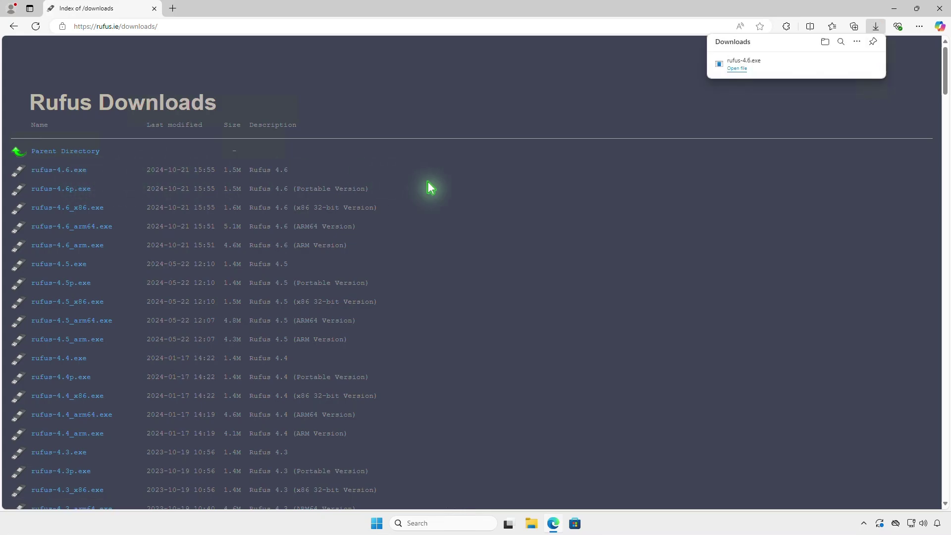
click(825, 43)
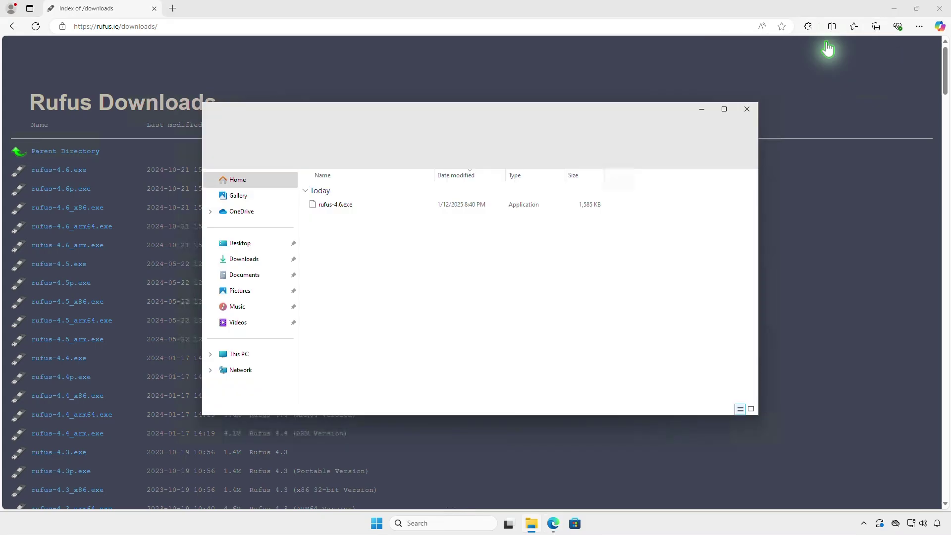
click(891, 9)
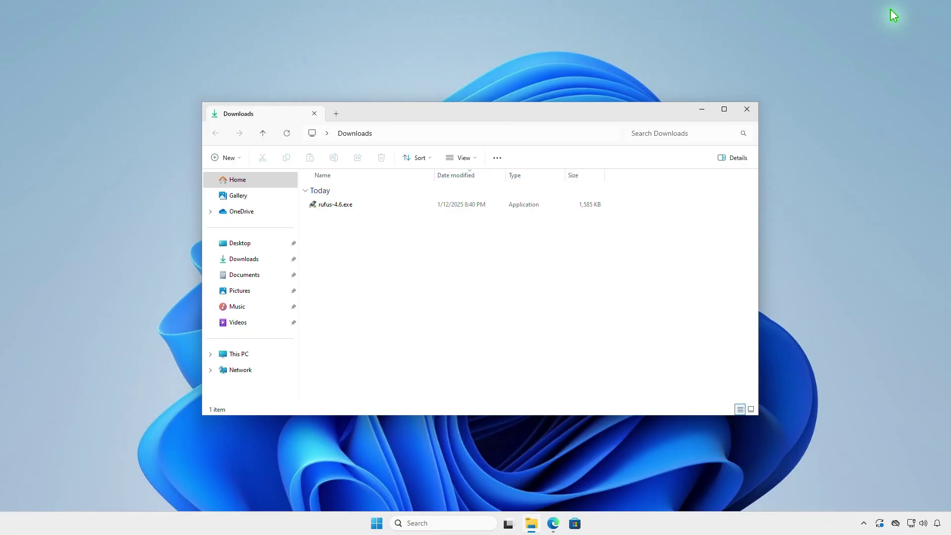
Step: Launch rufus-4.6.exe, allow it to check for application updates online and minimise the Downloads folder window
double_click(385, 210)
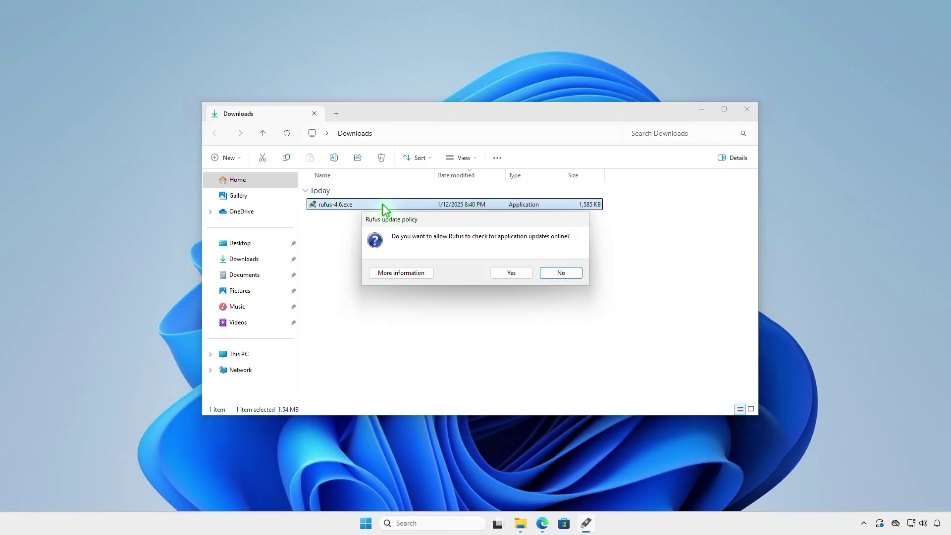
click(509, 274)
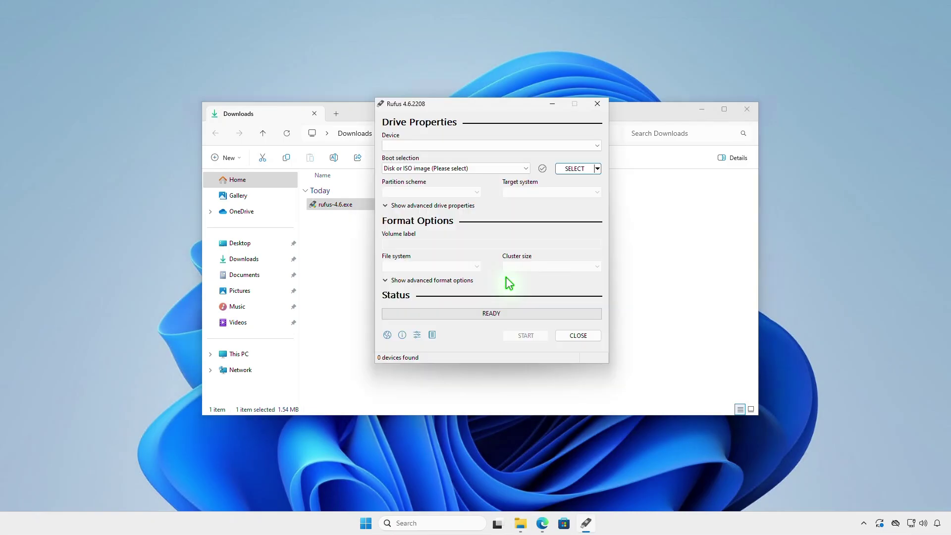
click(701, 109)
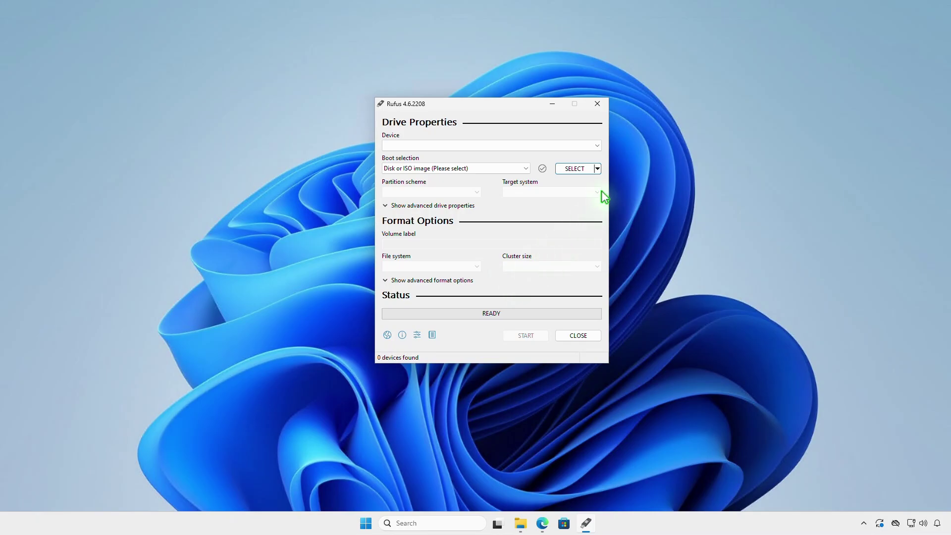
Step: Review the update check frequency options in the Rufus update policy and settings, leaving them as they are
click(598, 168)
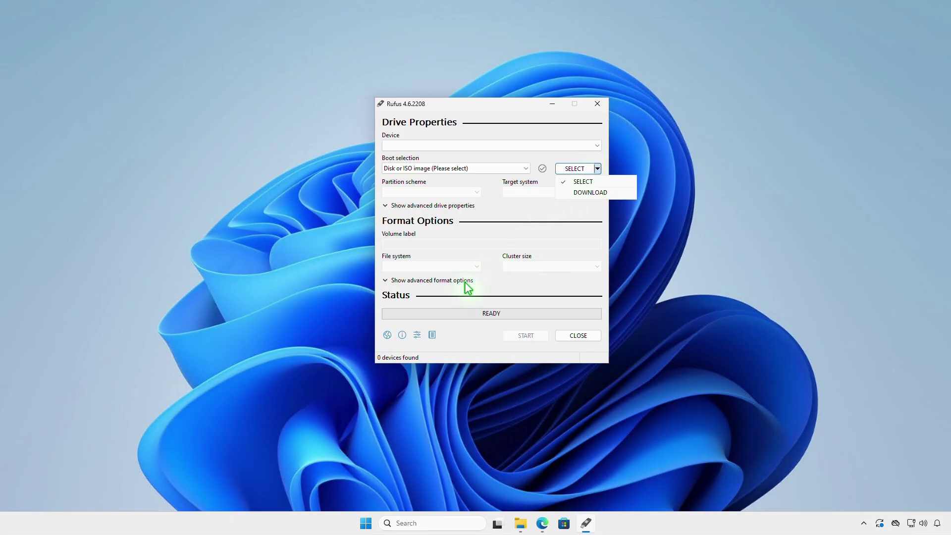
click(418, 336)
click(418, 336)
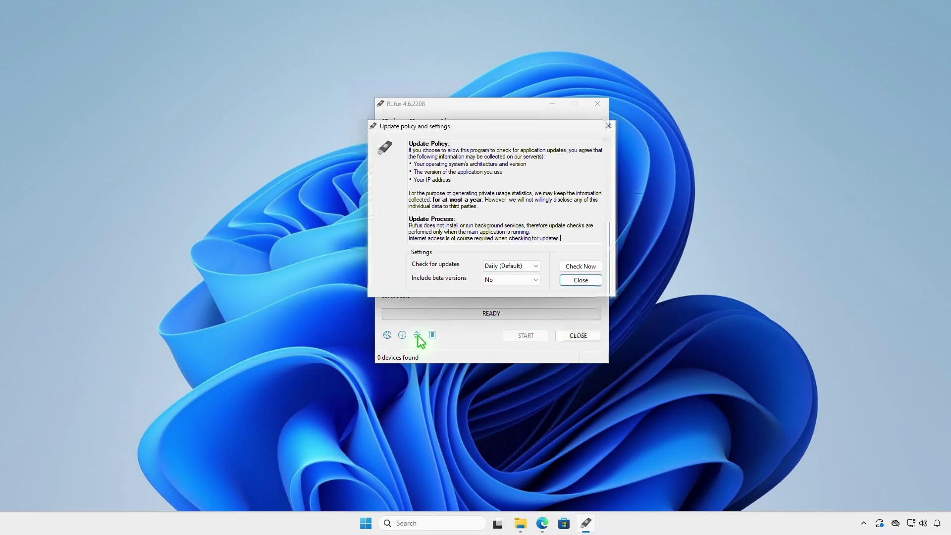
click(537, 267)
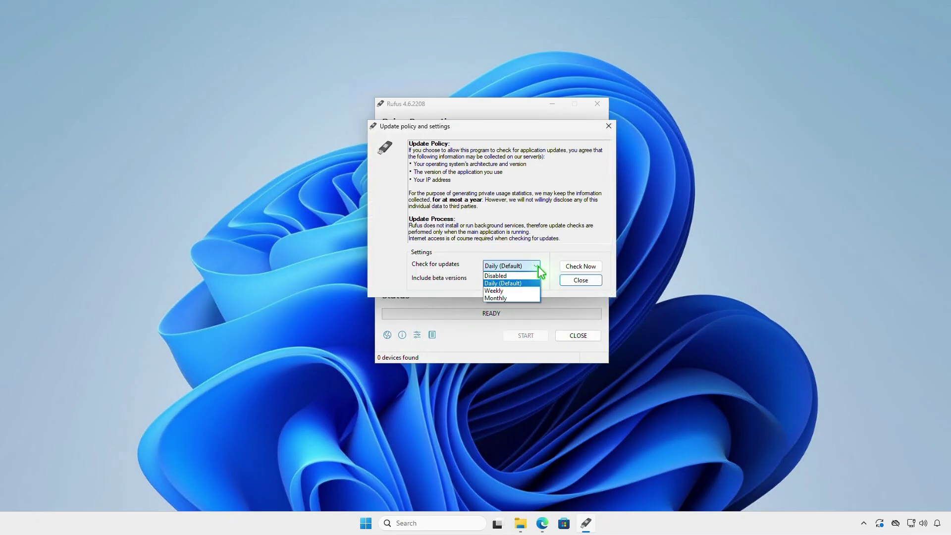
click(585, 282)
click(585, 284)
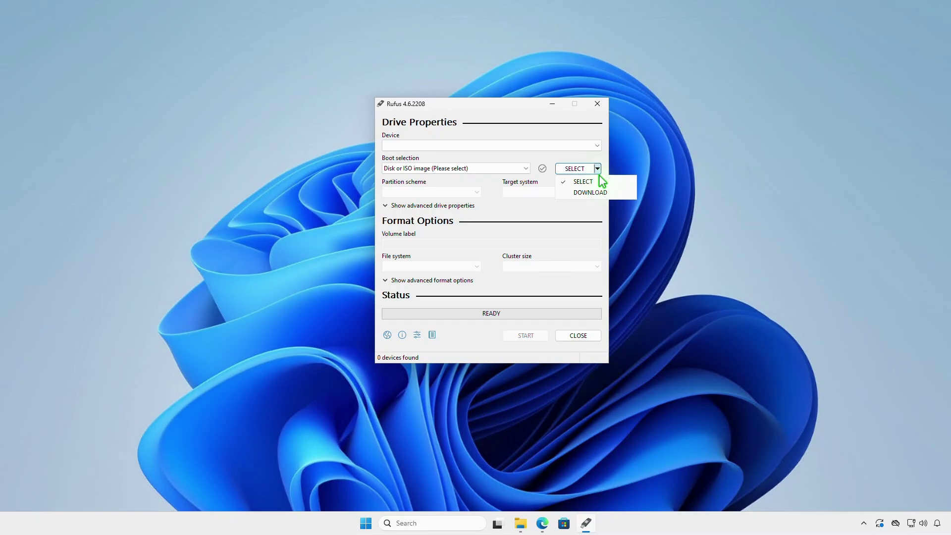
Step: Switch the Rufus image source from selecting to downloading, launch the ISO download and confirm Windows 10 as the version
click(599, 193)
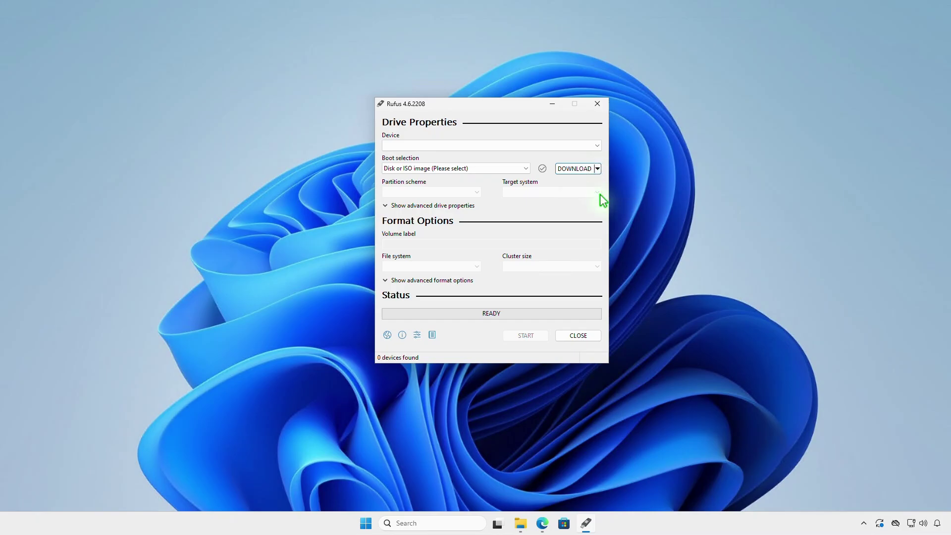
click(575, 168)
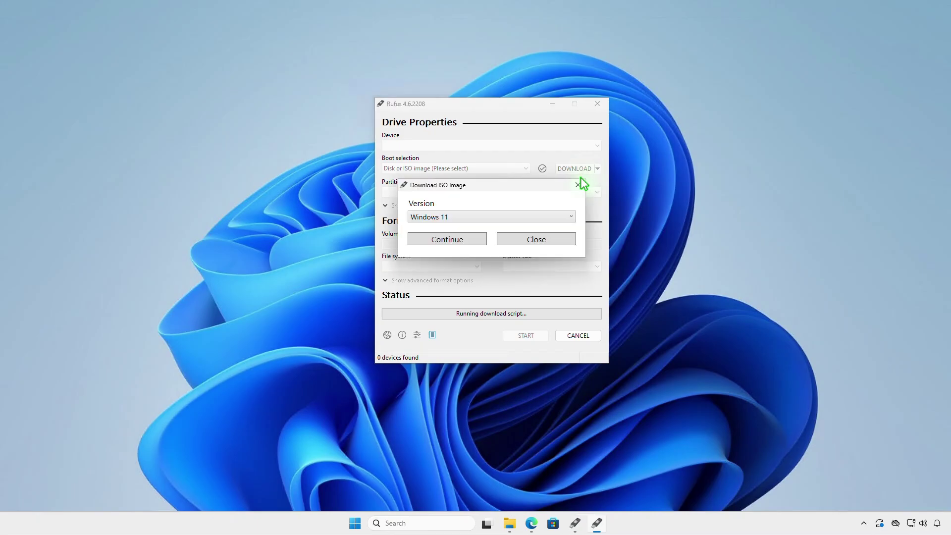
click(527, 216)
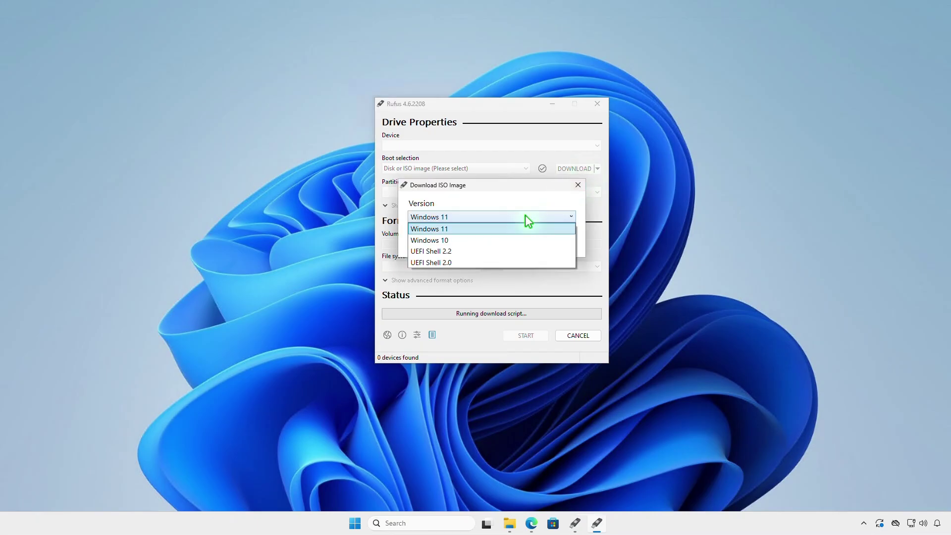
click(501, 240)
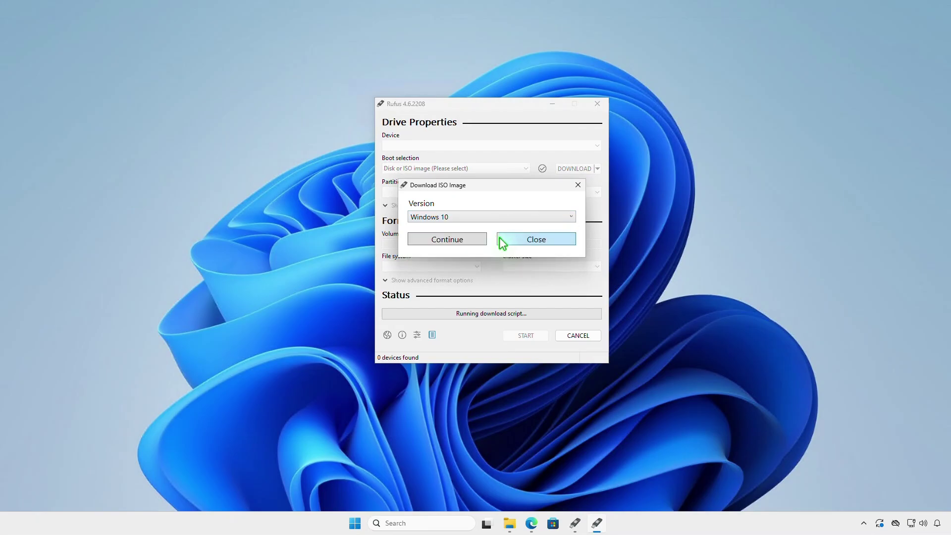
click(473, 241)
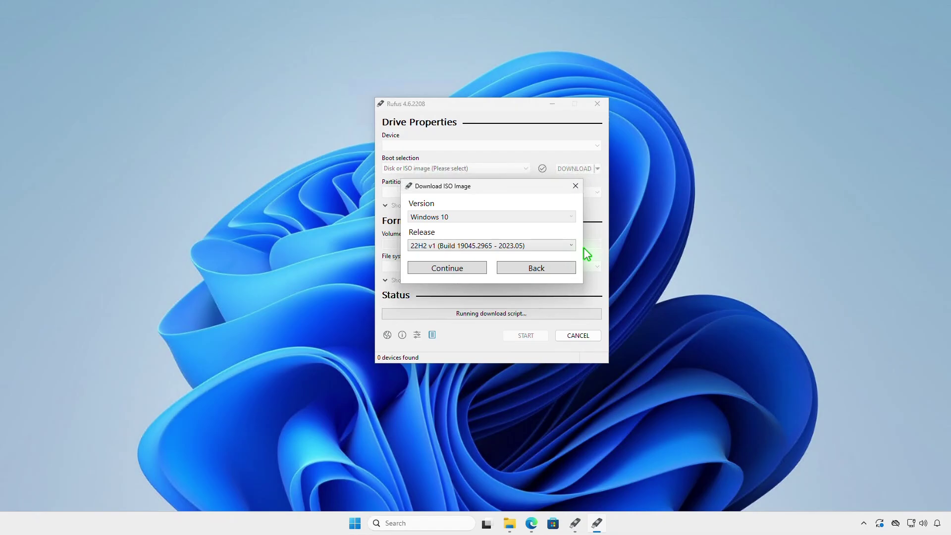
Step: Confirm release 22H2 v1 (Build 19045.2965 - 2023.05) and edition Windows 10 Home/Pro/Edu for the ISO download
click(522, 244)
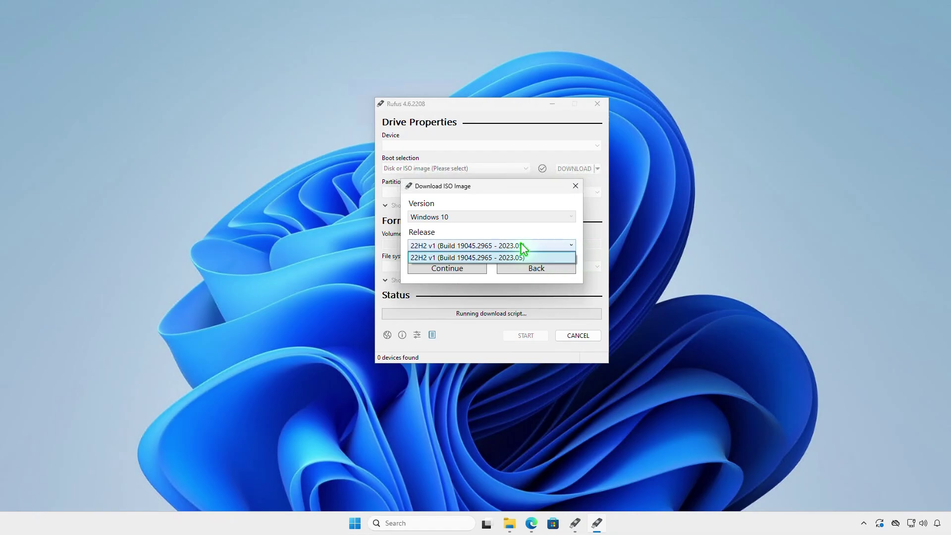
click(518, 257)
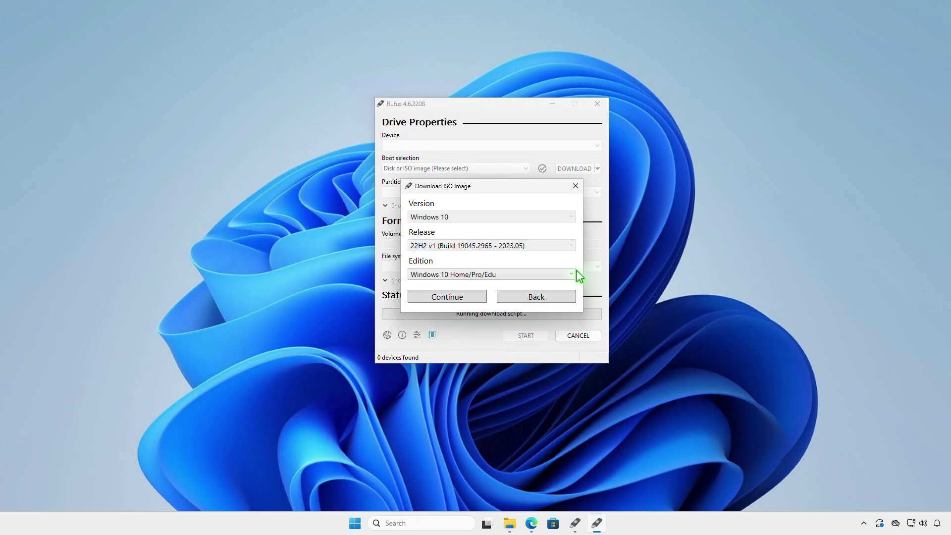
click(549, 272)
click(550, 274)
click(463, 297)
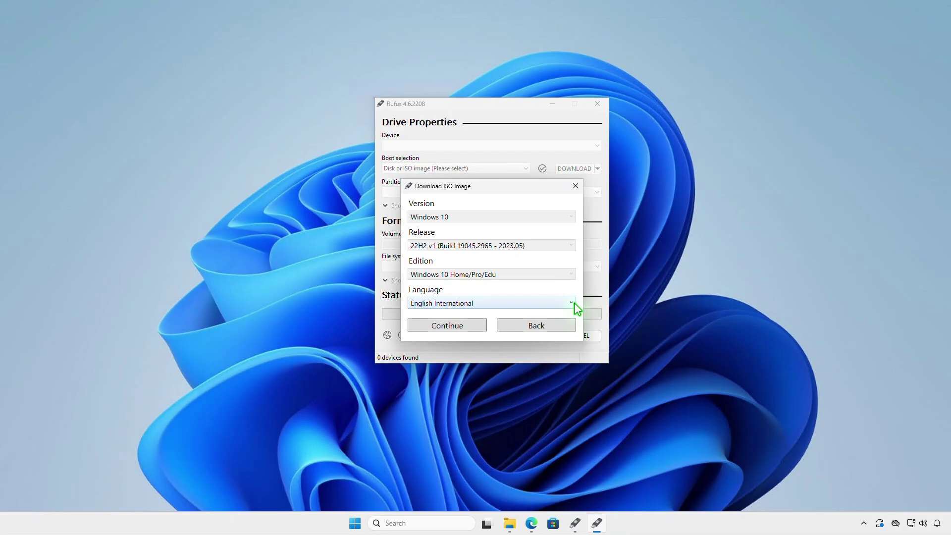
Step: Check the available ISO languages and confirm English International
click(575, 303)
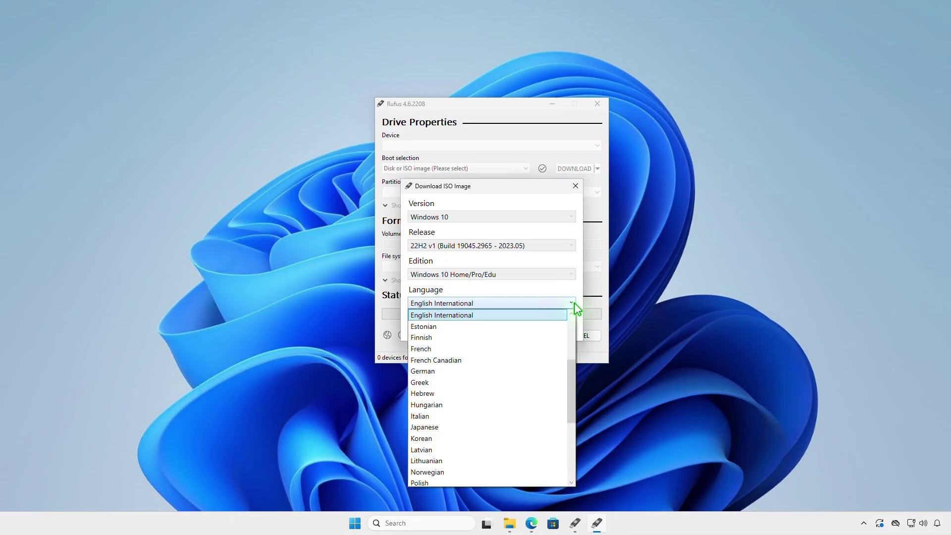
click(575, 302)
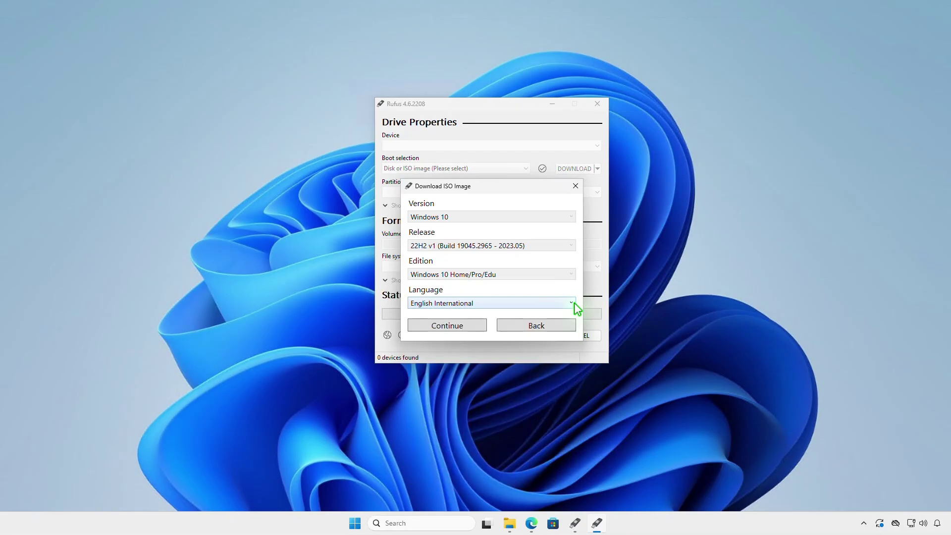
click(470, 326)
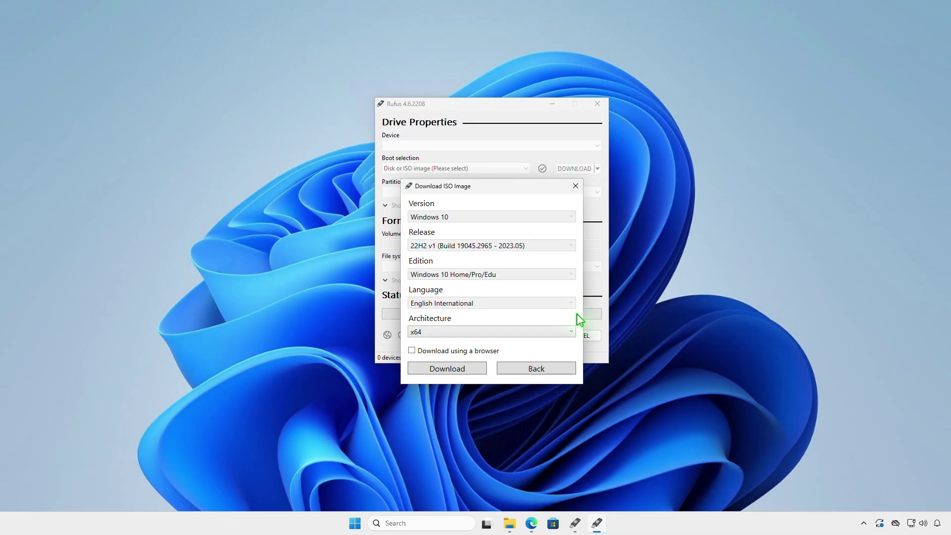
Step: Enable downloading using a browser, start the x64 ISO download and open the browser's downloads folder
click(489, 352)
click(470, 369)
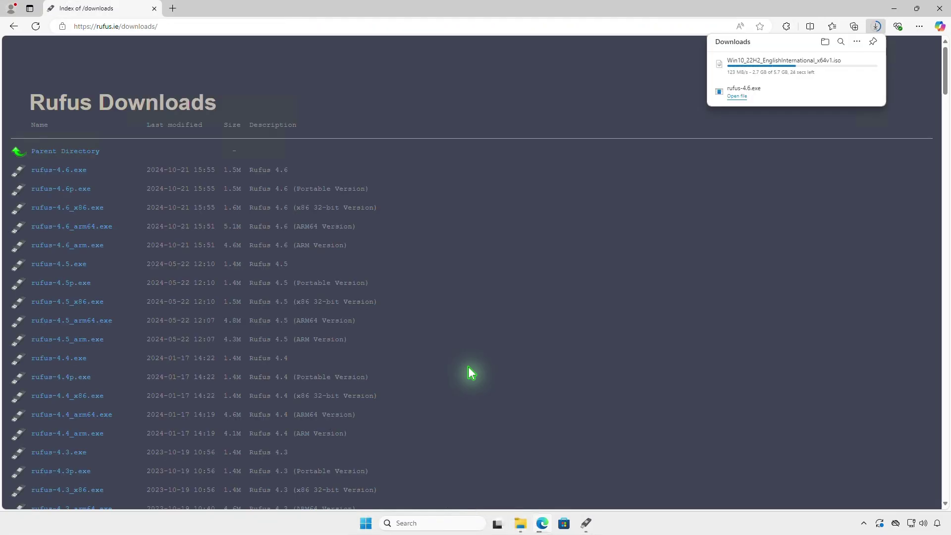
click(826, 43)
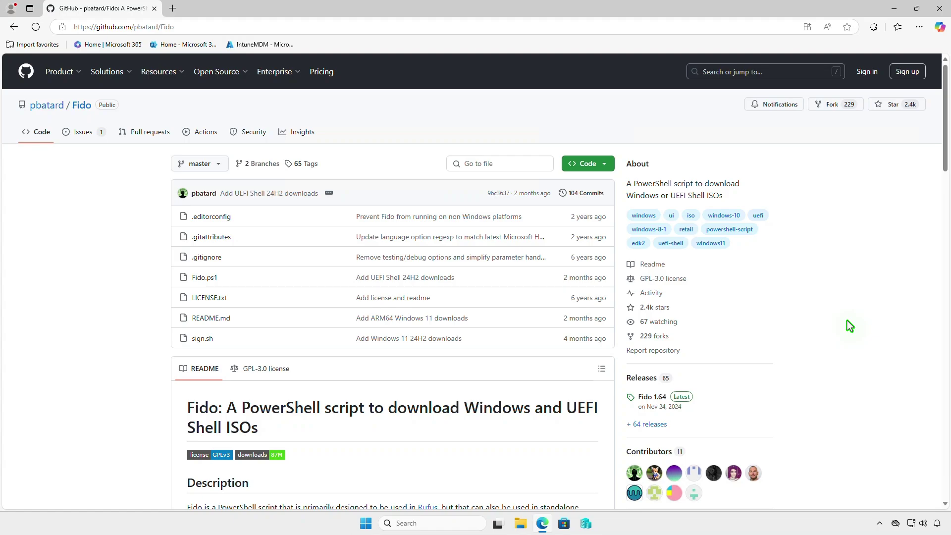
Step: From the Fido GitHub repository, download the Fido 1.64 release source code as a zip and minimise the browser
scroll(847, 321, down, 2)
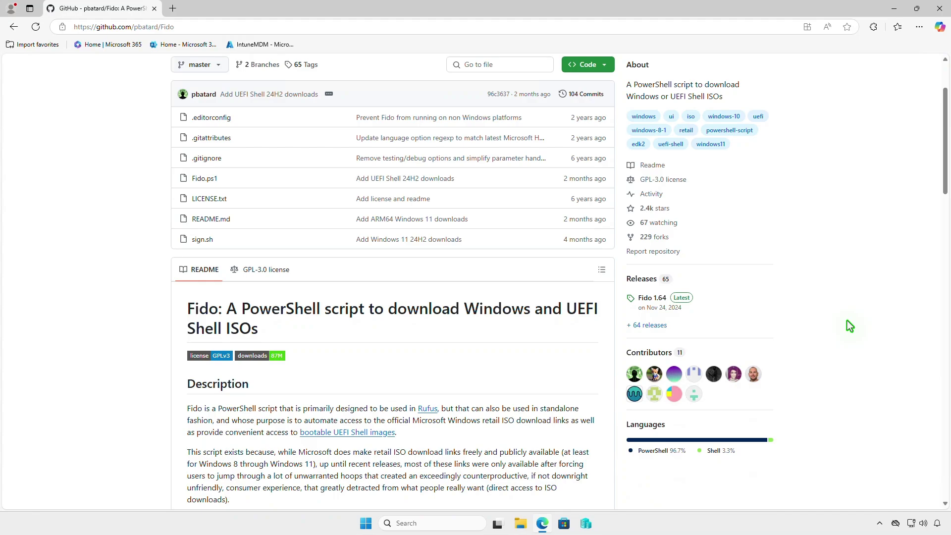
click(654, 299)
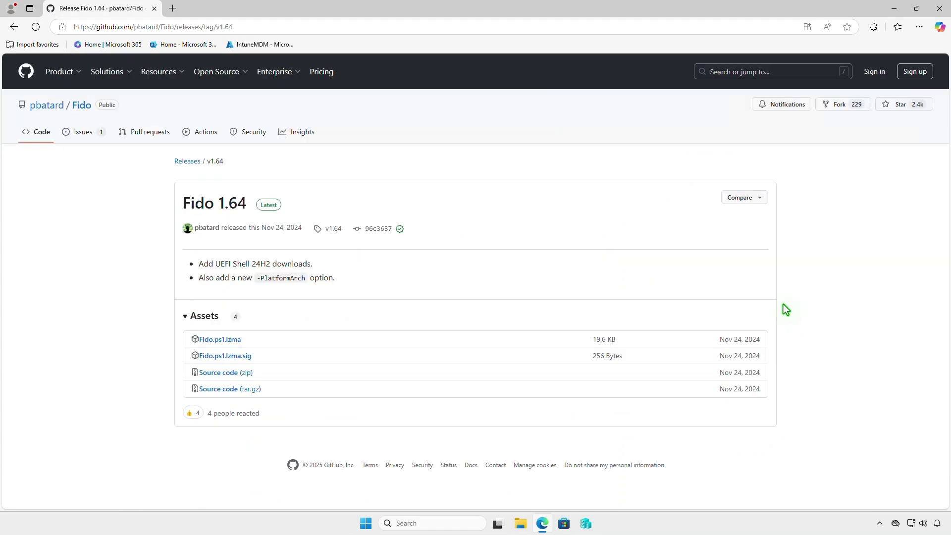
click(227, 374)
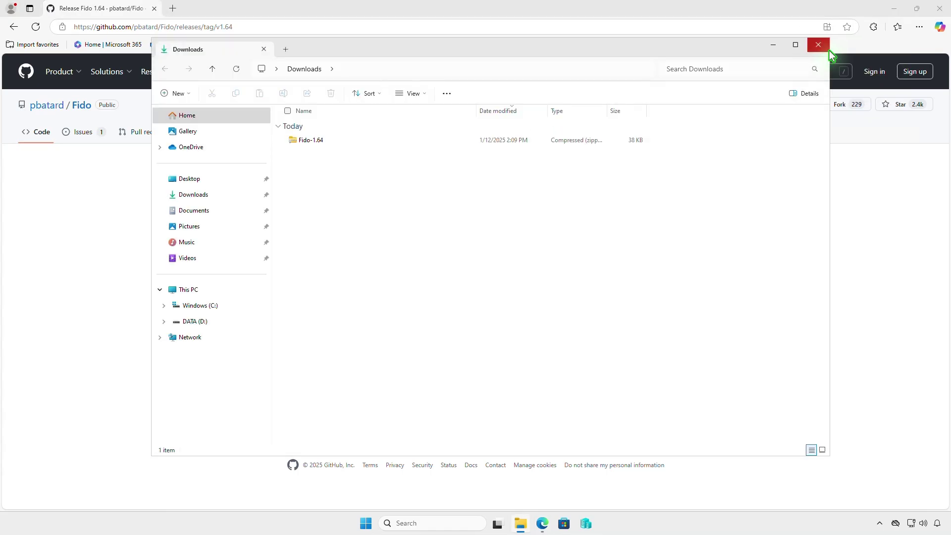
click(893, 10)
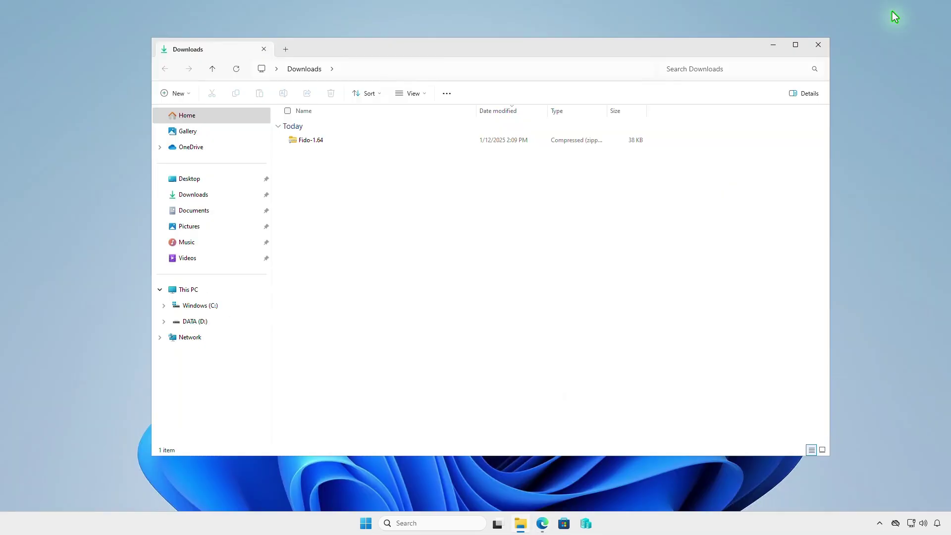
Step: Extract the Fido-1.64 zip archive to the suggested Fido-1.64 folder inside Downloads
click(338, 141)
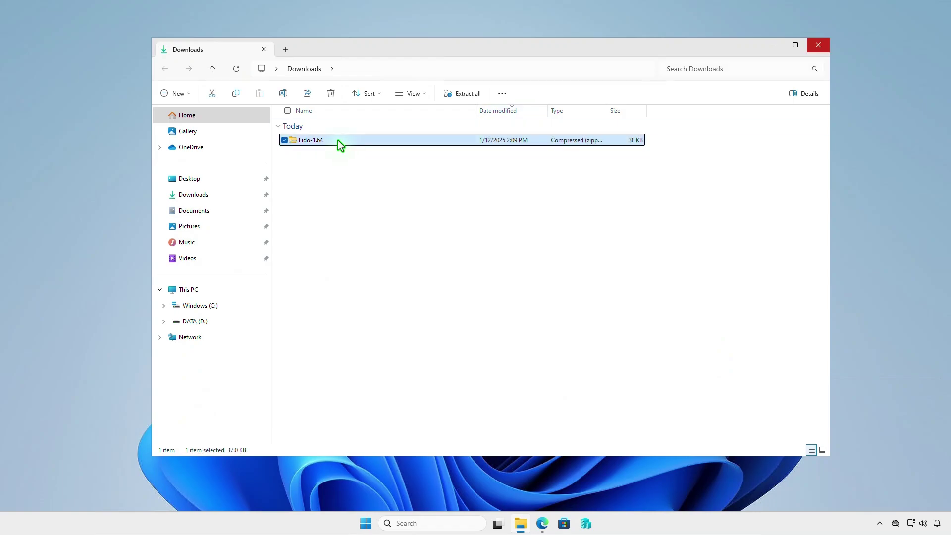
right_click(338, 140)
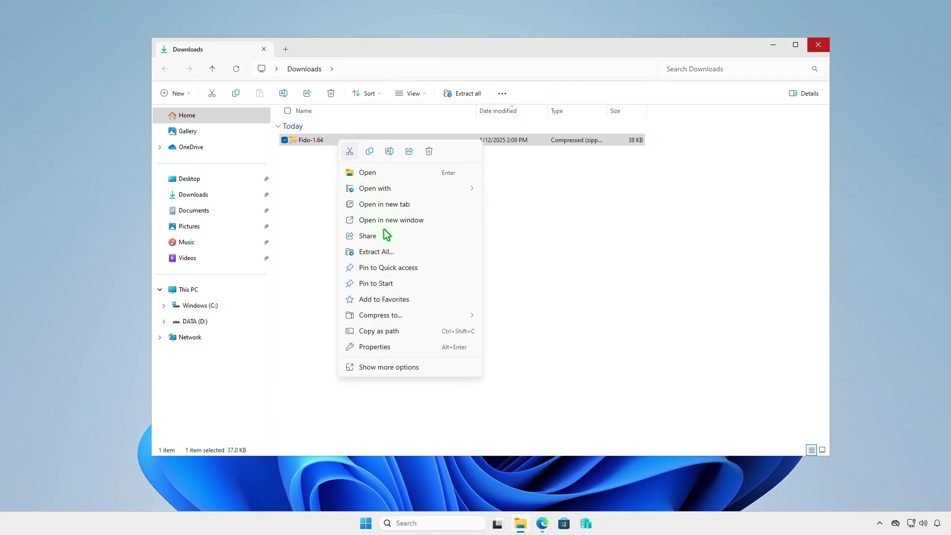
click(388, 252)
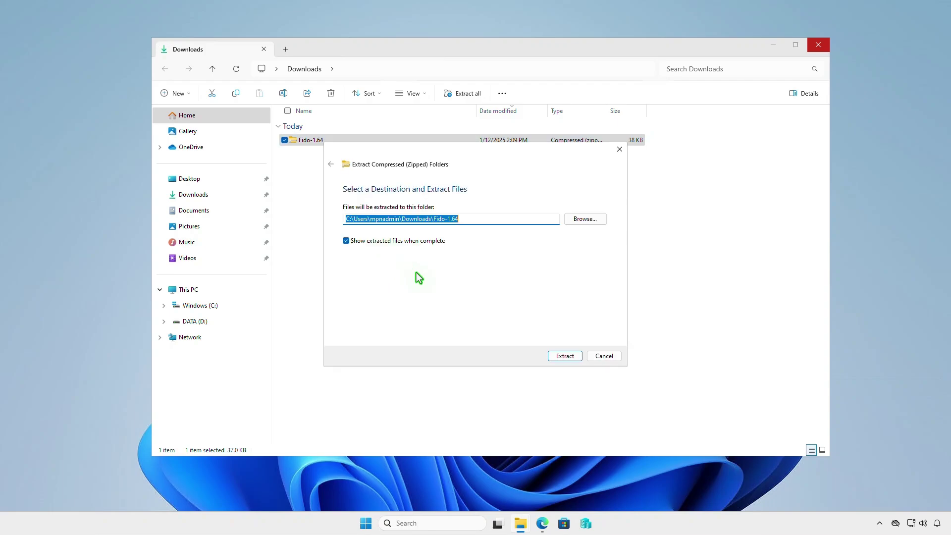
click(564, 356)
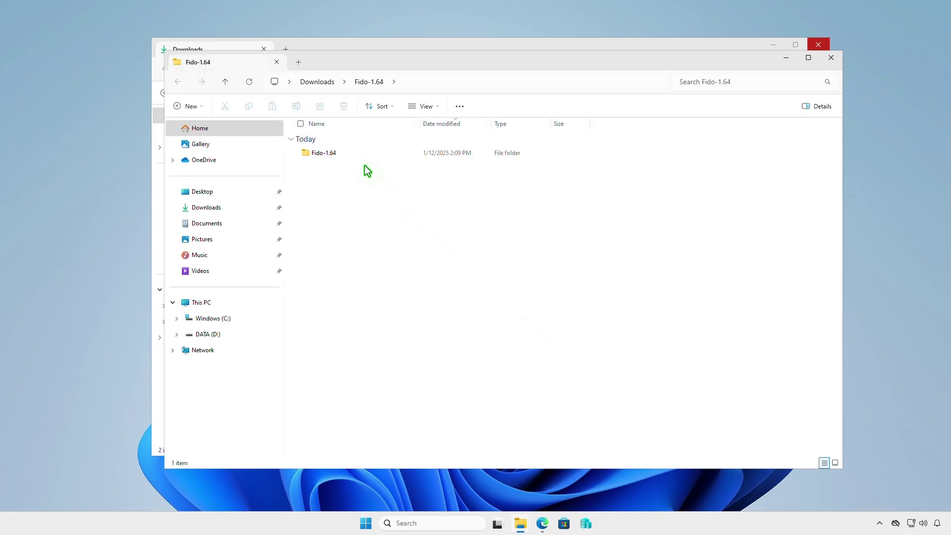
Step: Unblock the Fido PowerShell script inside the inner Fido-1.64 folder through its file properties
double_click(356, 154)
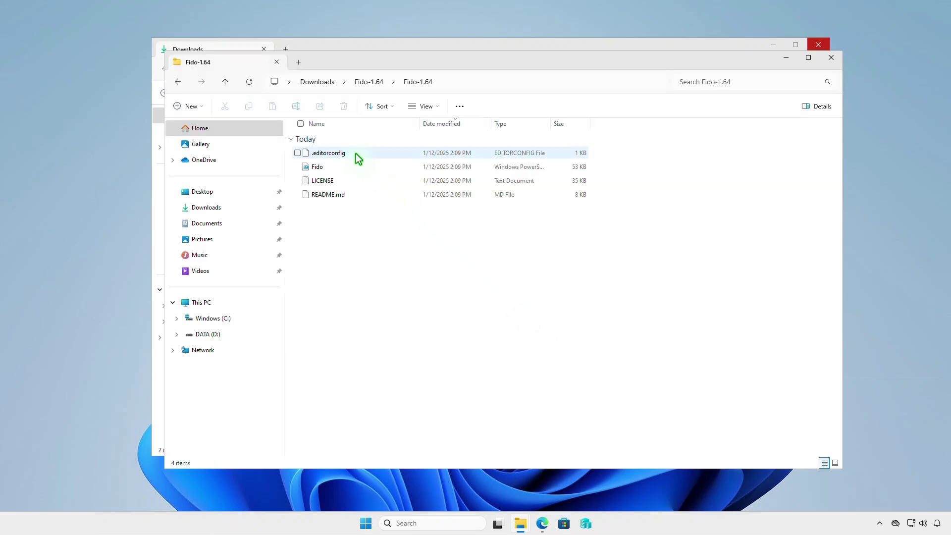
right_click(359, 168)
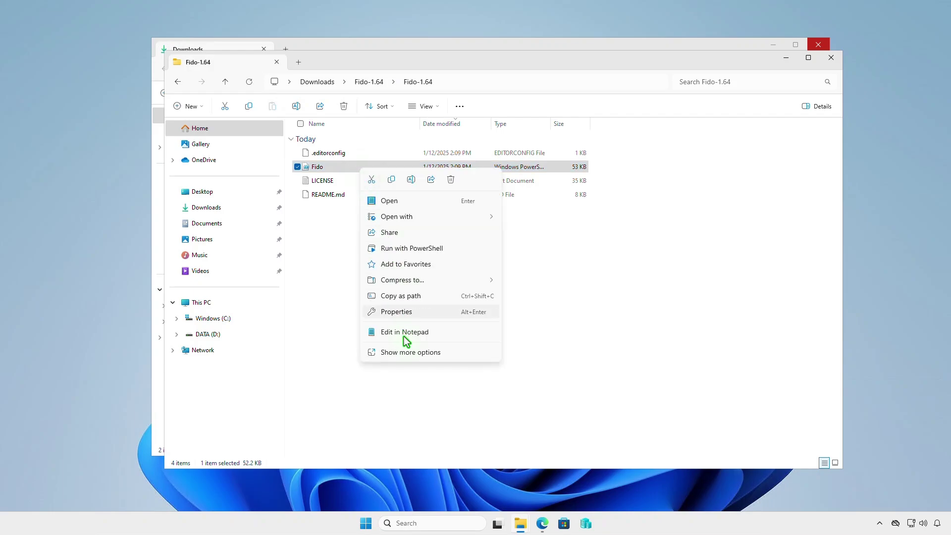
click(404, 352)
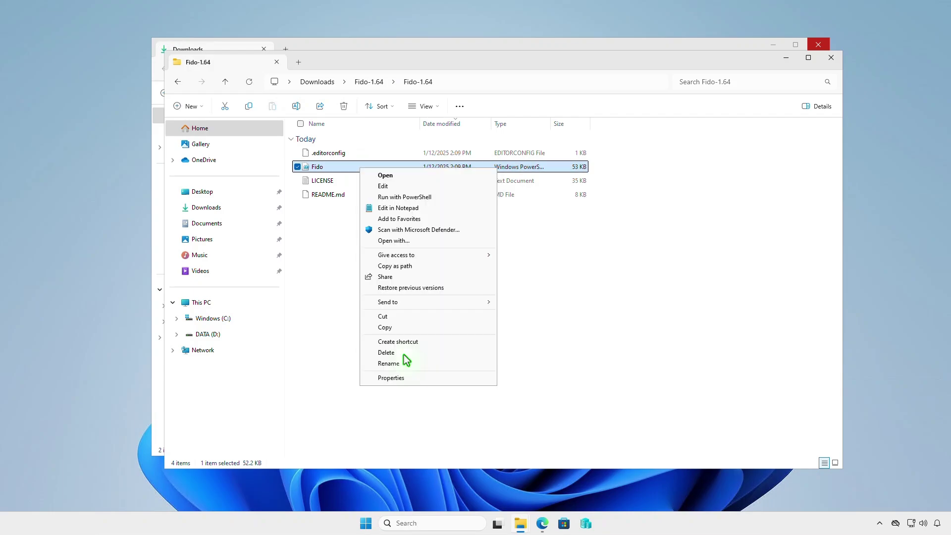
click(405, 381)
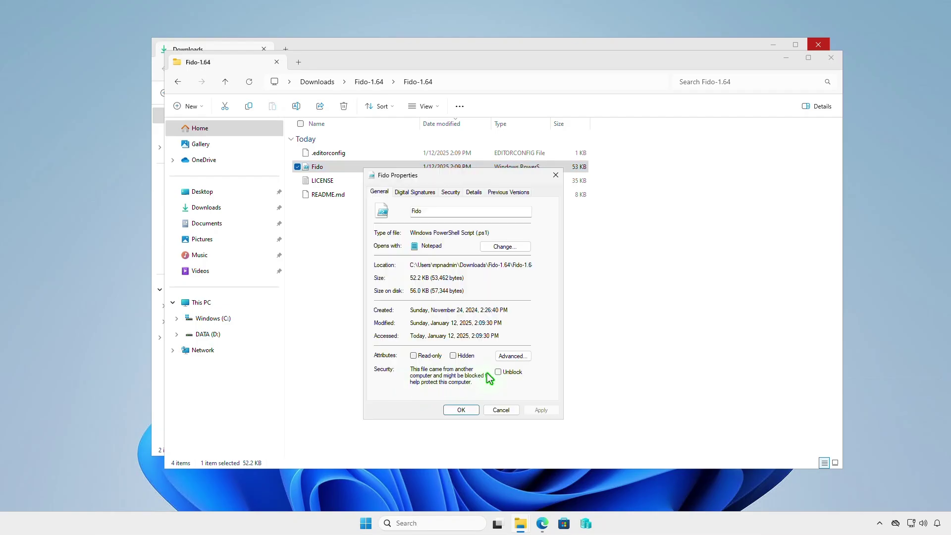
click(498, 372)
click(471, 411)
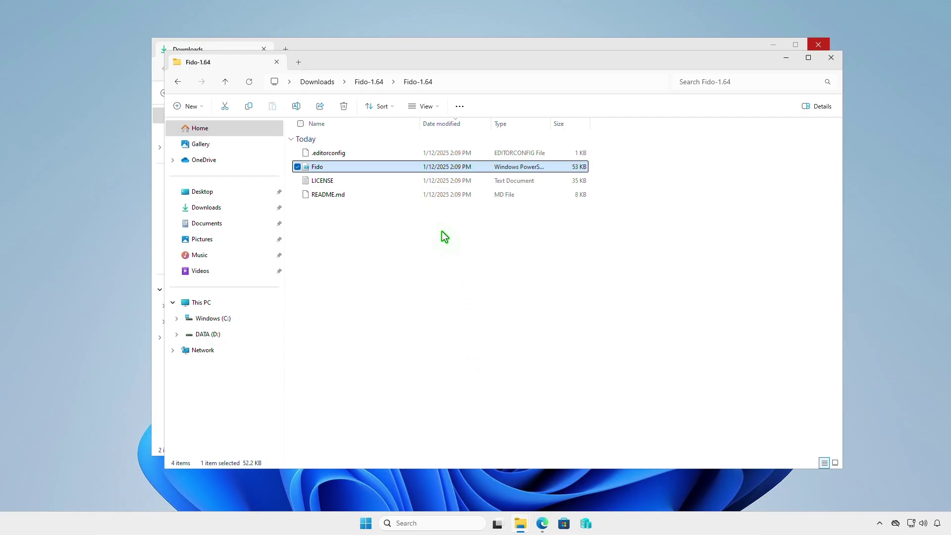
Step: Copy the Fido script's full path, close the Fido-1.64 folder window and minimise the Downloads window
right_click(400, 172)
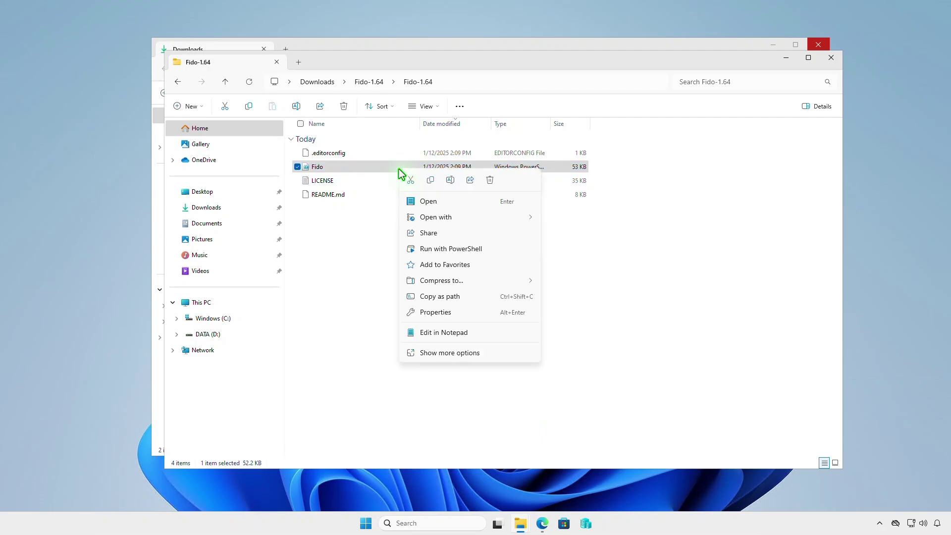
click(469, 298)
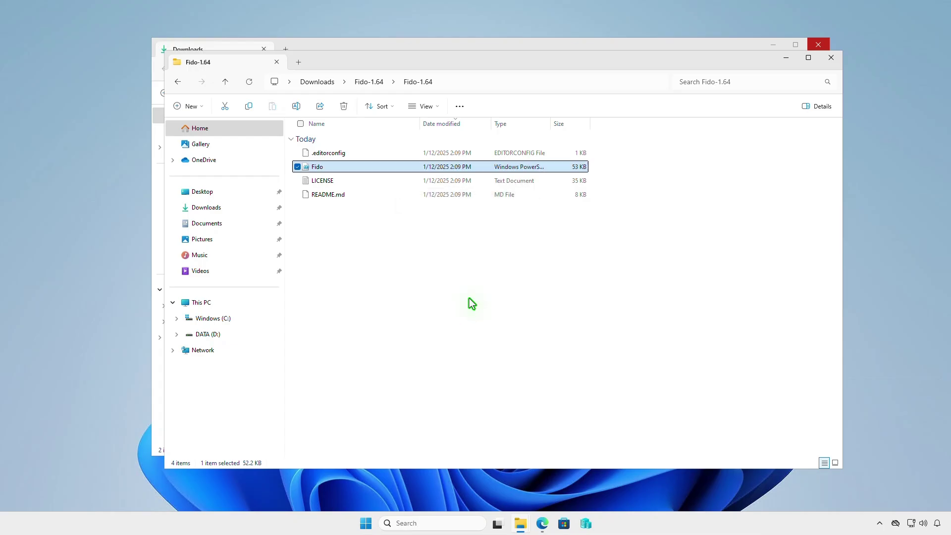
click(831, 58)
click(774, 45)
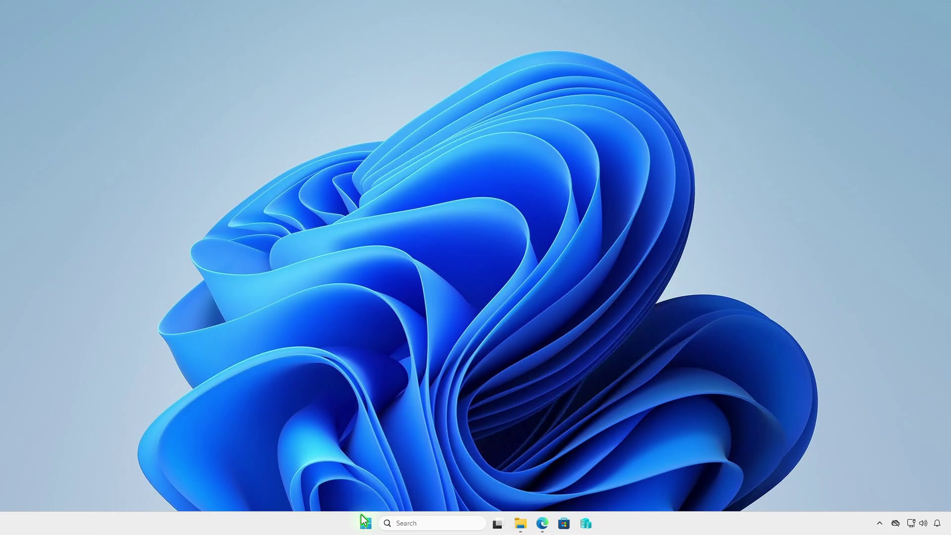
Step: Open Terminal as administrator and set the PowerShell execution policy to Bypass for the Process scope
right_click(365, 529)
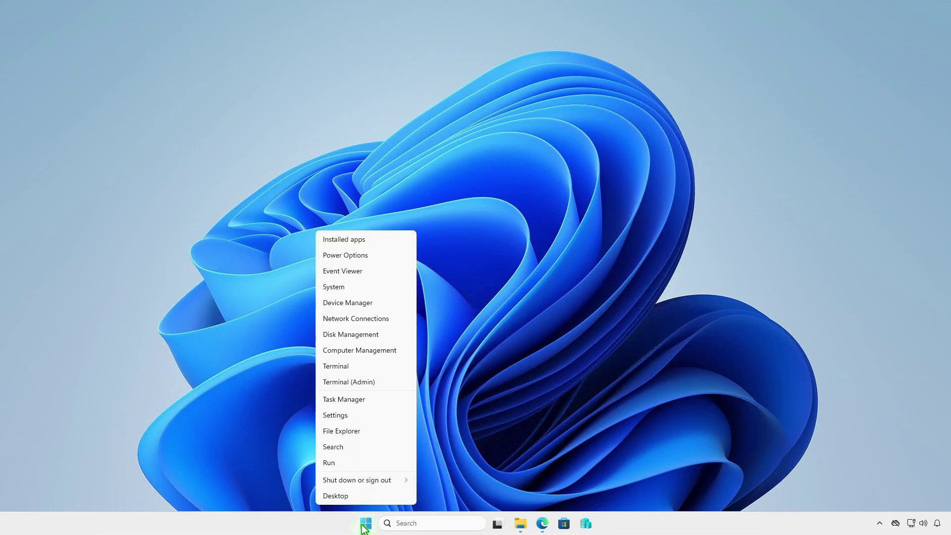
click(399, 385)
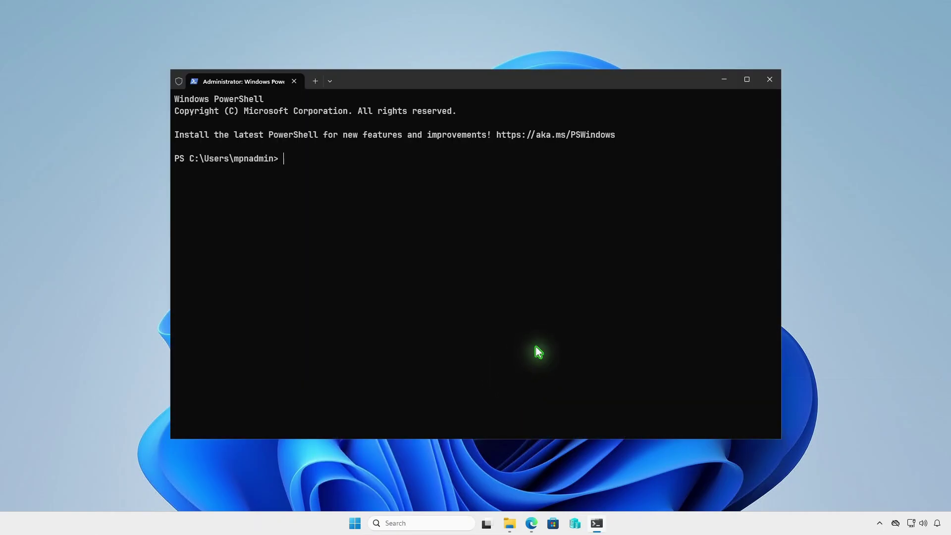
text(set-exec)
key(Tab)
text(byp)
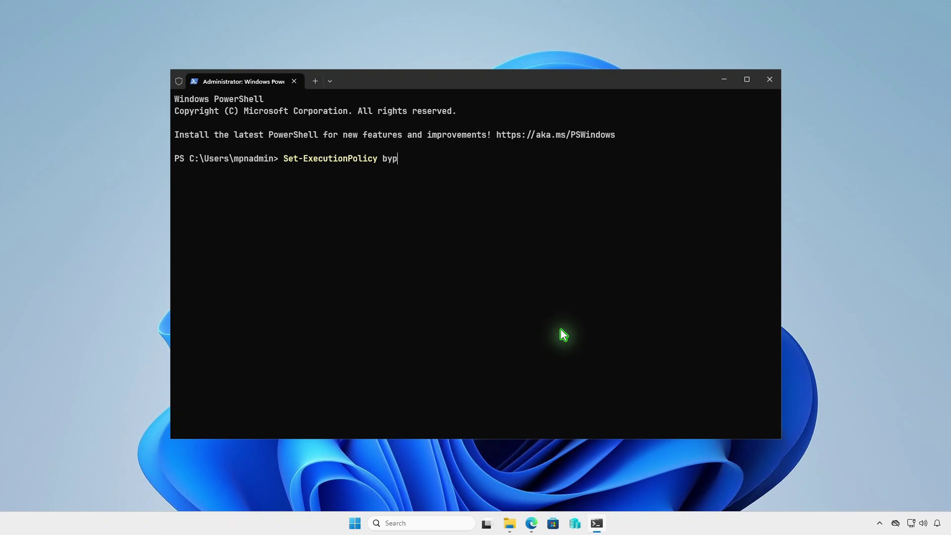
key(Tab)
text(-Scope pr)
key(Tab)
key(Return)
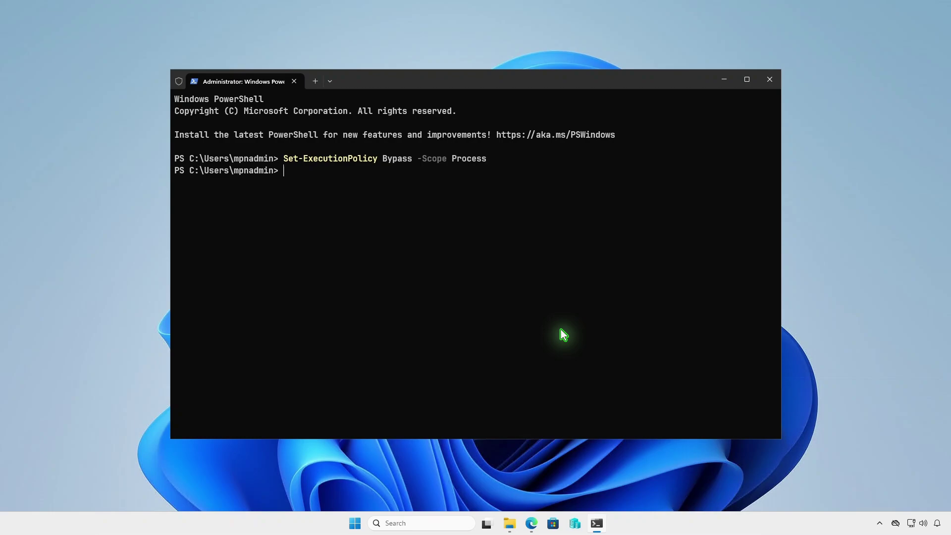
key(Return)
Step: Run Fido.ps1 with the dot operator followed by the copied script path
text(.)
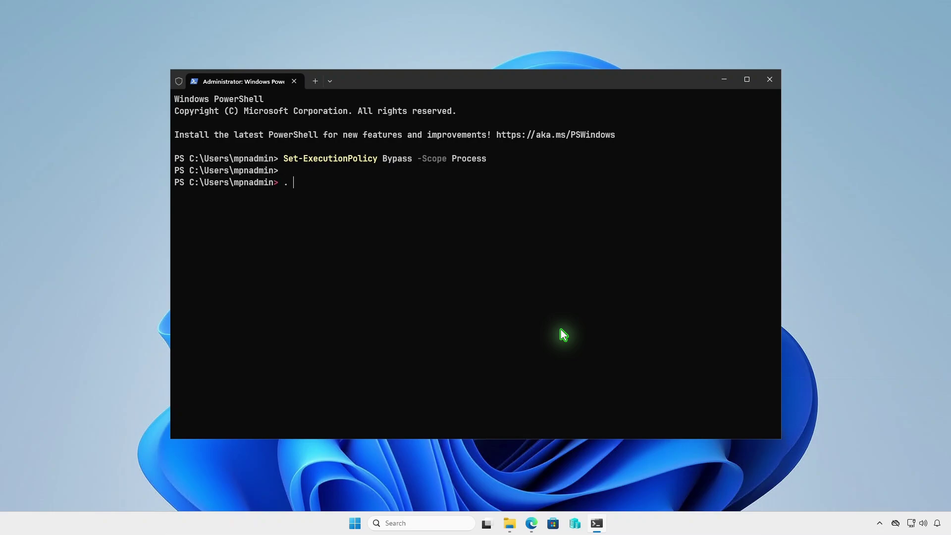
key(ctrl+v)
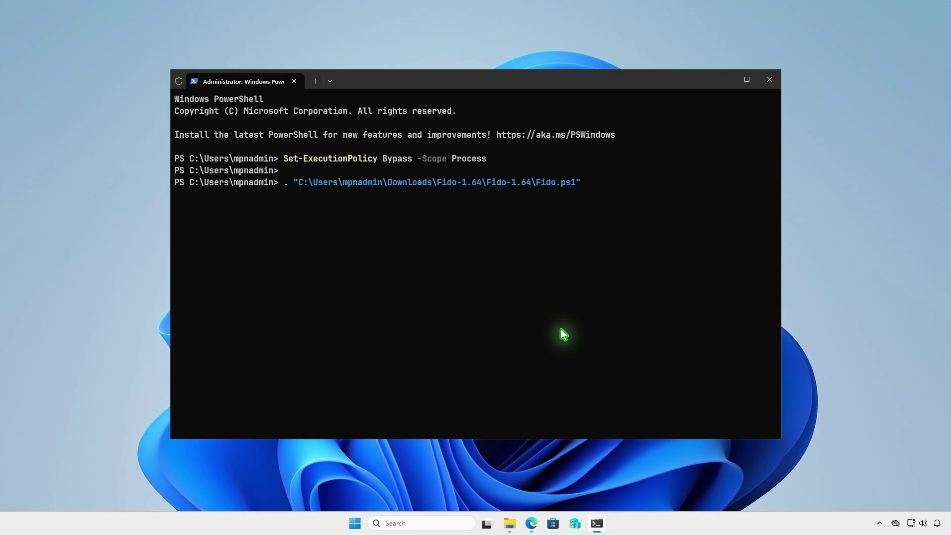
key(Return)
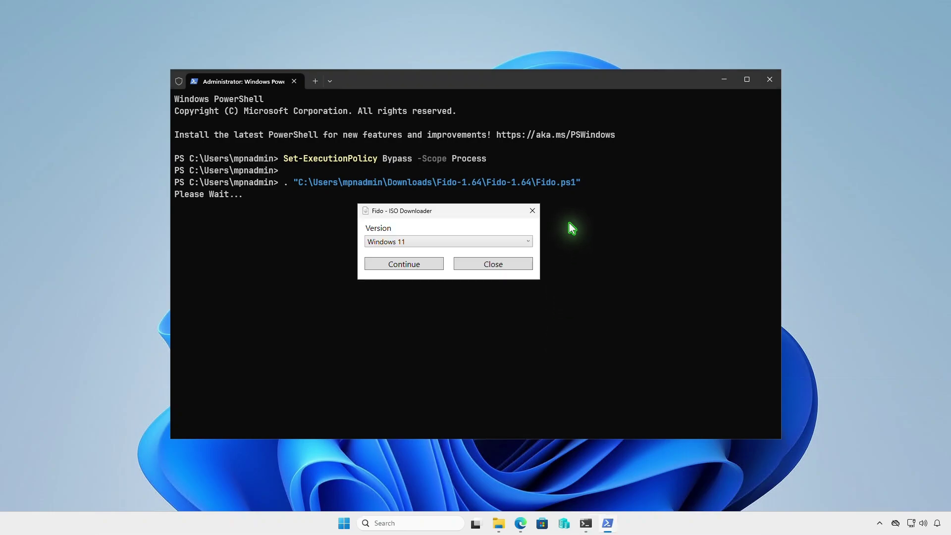
Step: In Fido, choose Windows 10 and confirm release 22H2 v1, edition Windows 10 Home/Pro/Edu and language English International
click(477, 242)
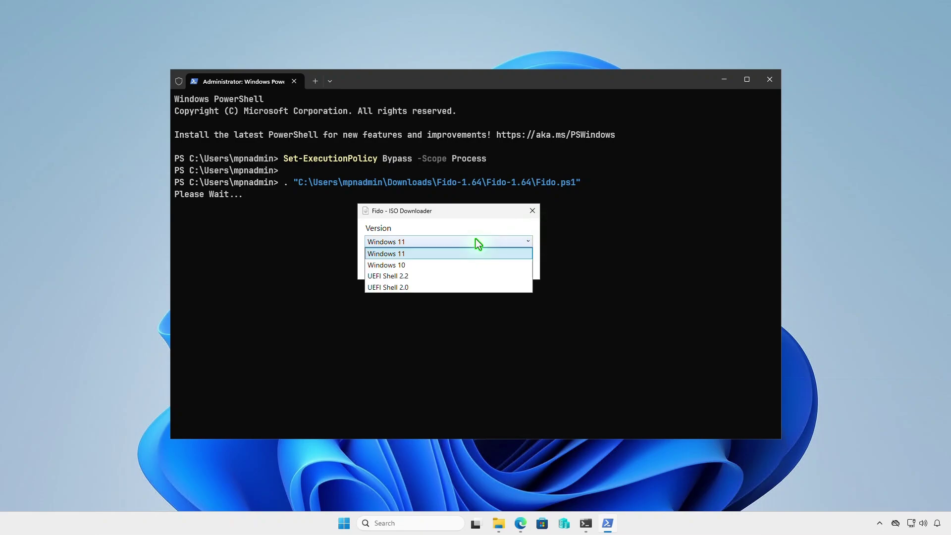
click(439, 264)
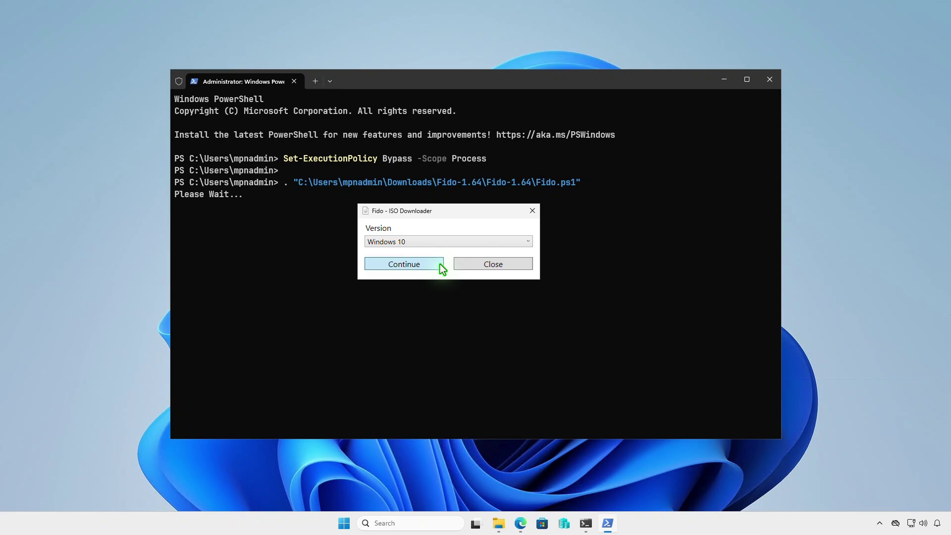
click(439, 264)
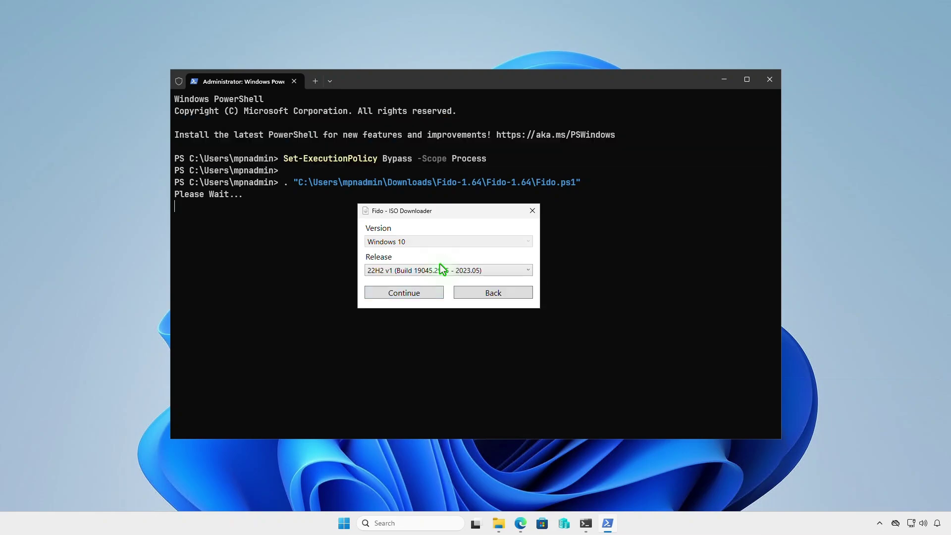
click(436, 293)
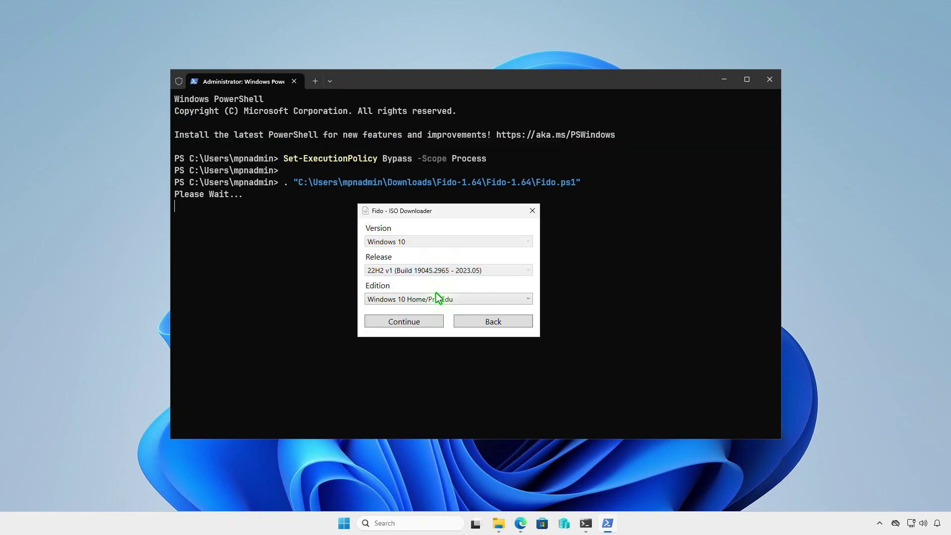
click(437, 323)
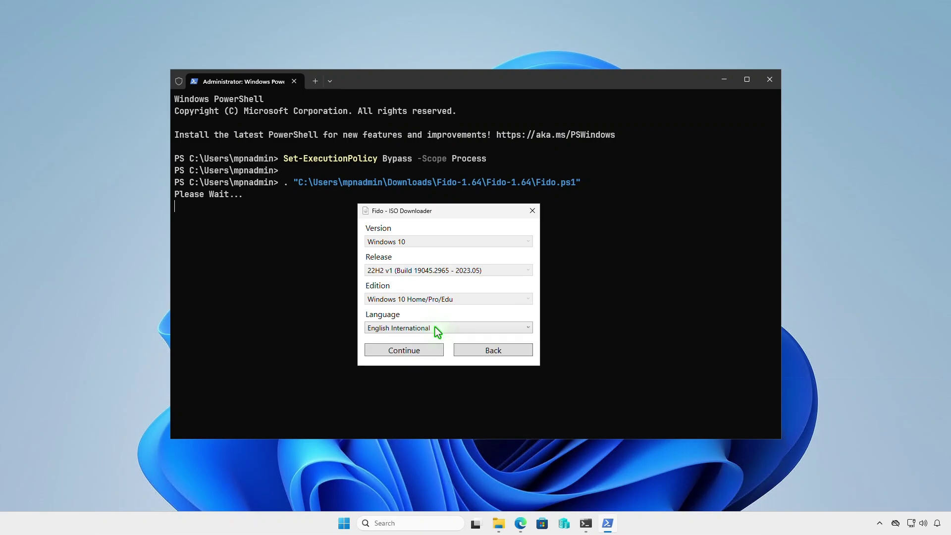
click(435, 350)
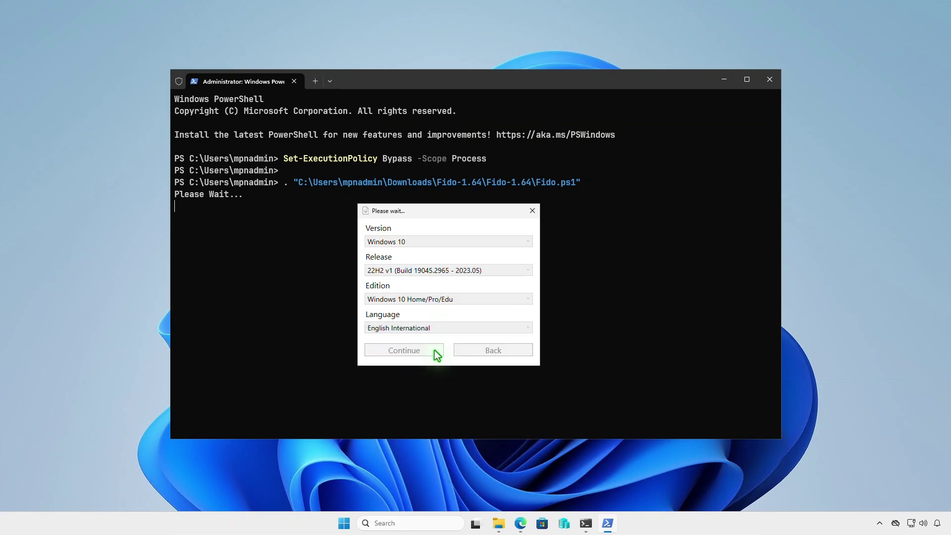